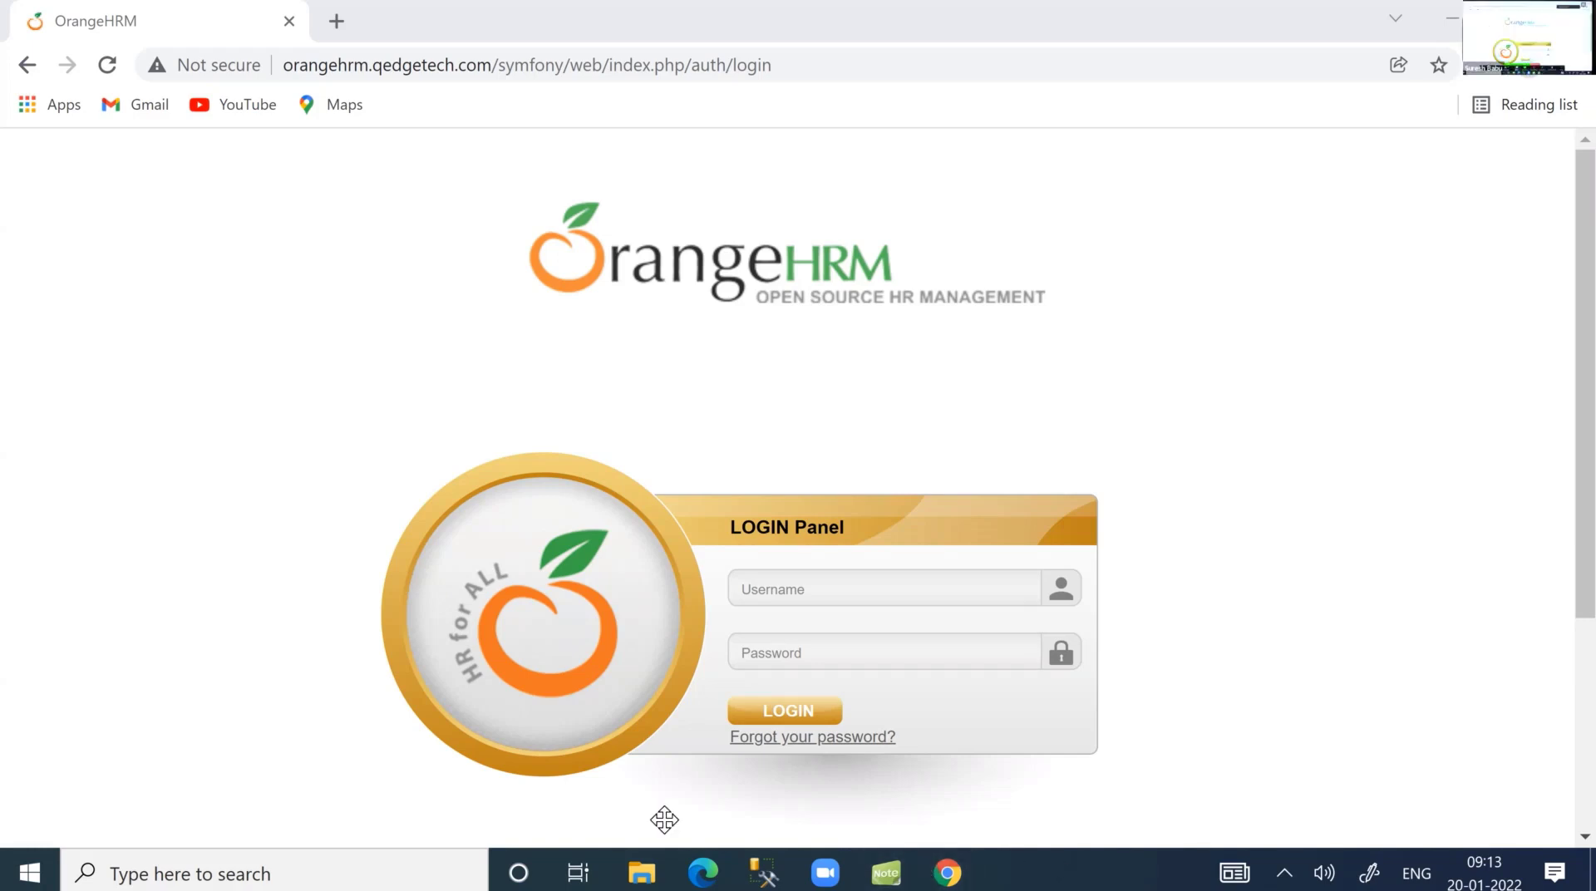
Log in to OrangeHRM with the administrator username and password.
click(784, 596)
text(Admin)
key(Tab)
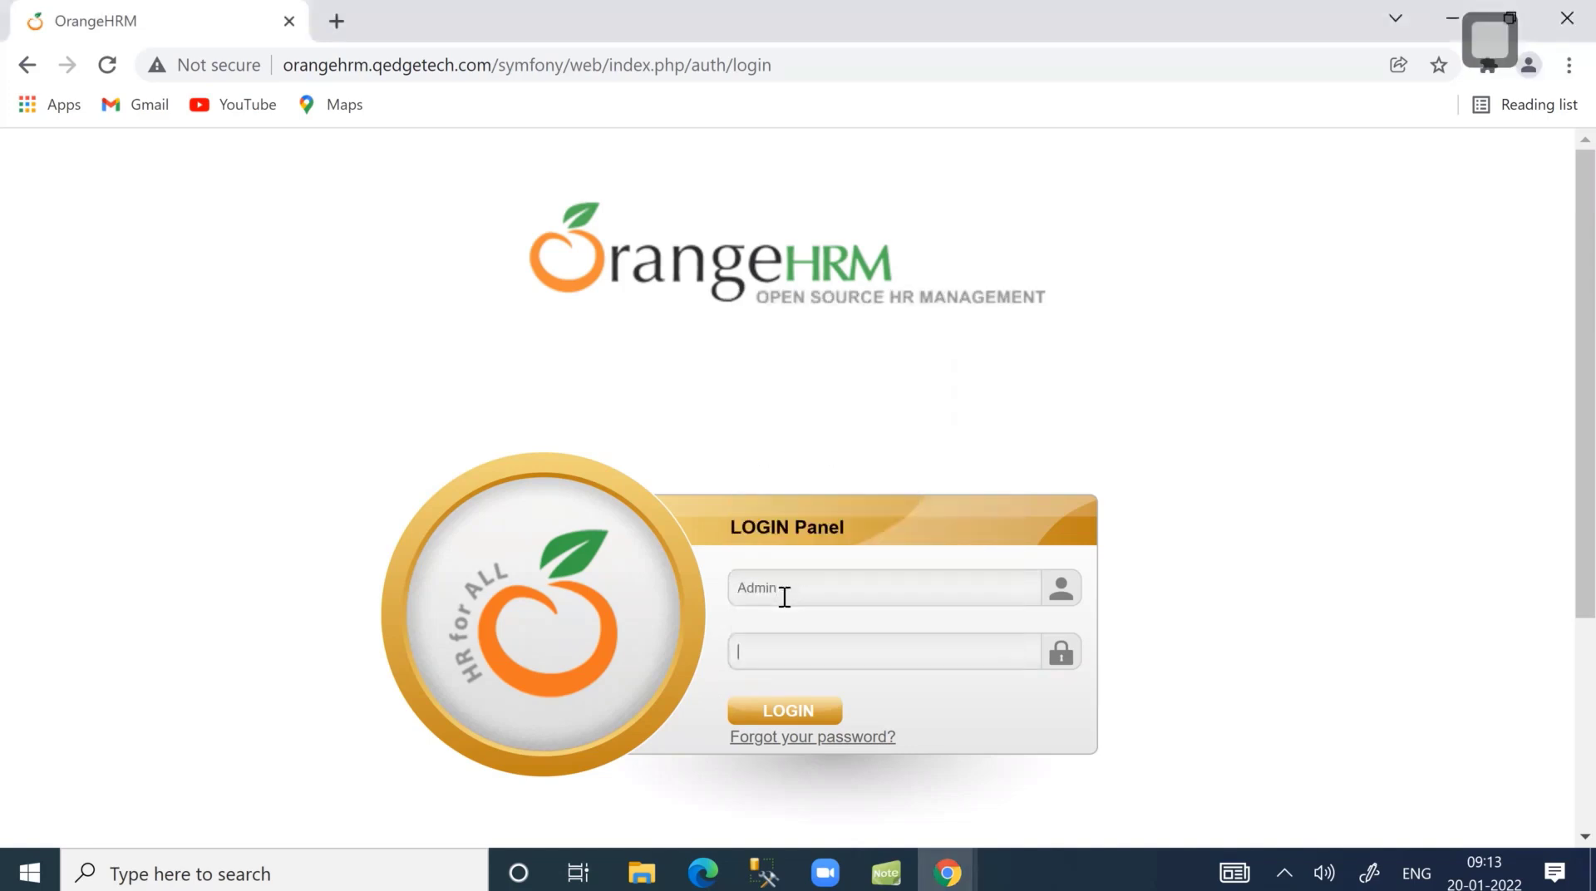
click(793, 712)
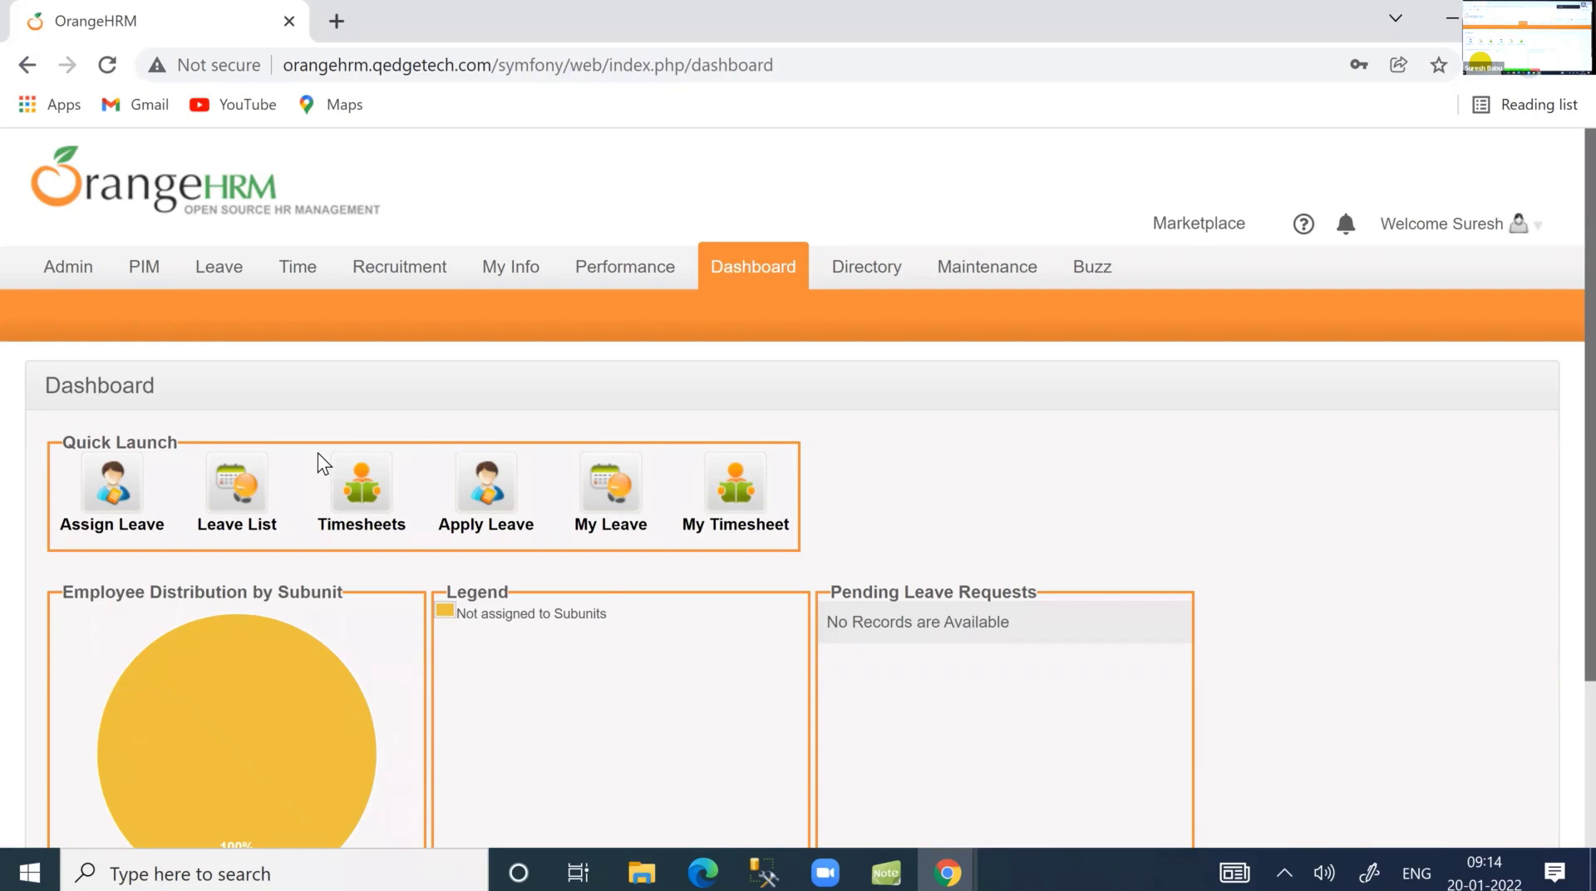
Add a new employee in PIM with the first name corrected and a last name, and save.
mouse_move(142, 262)
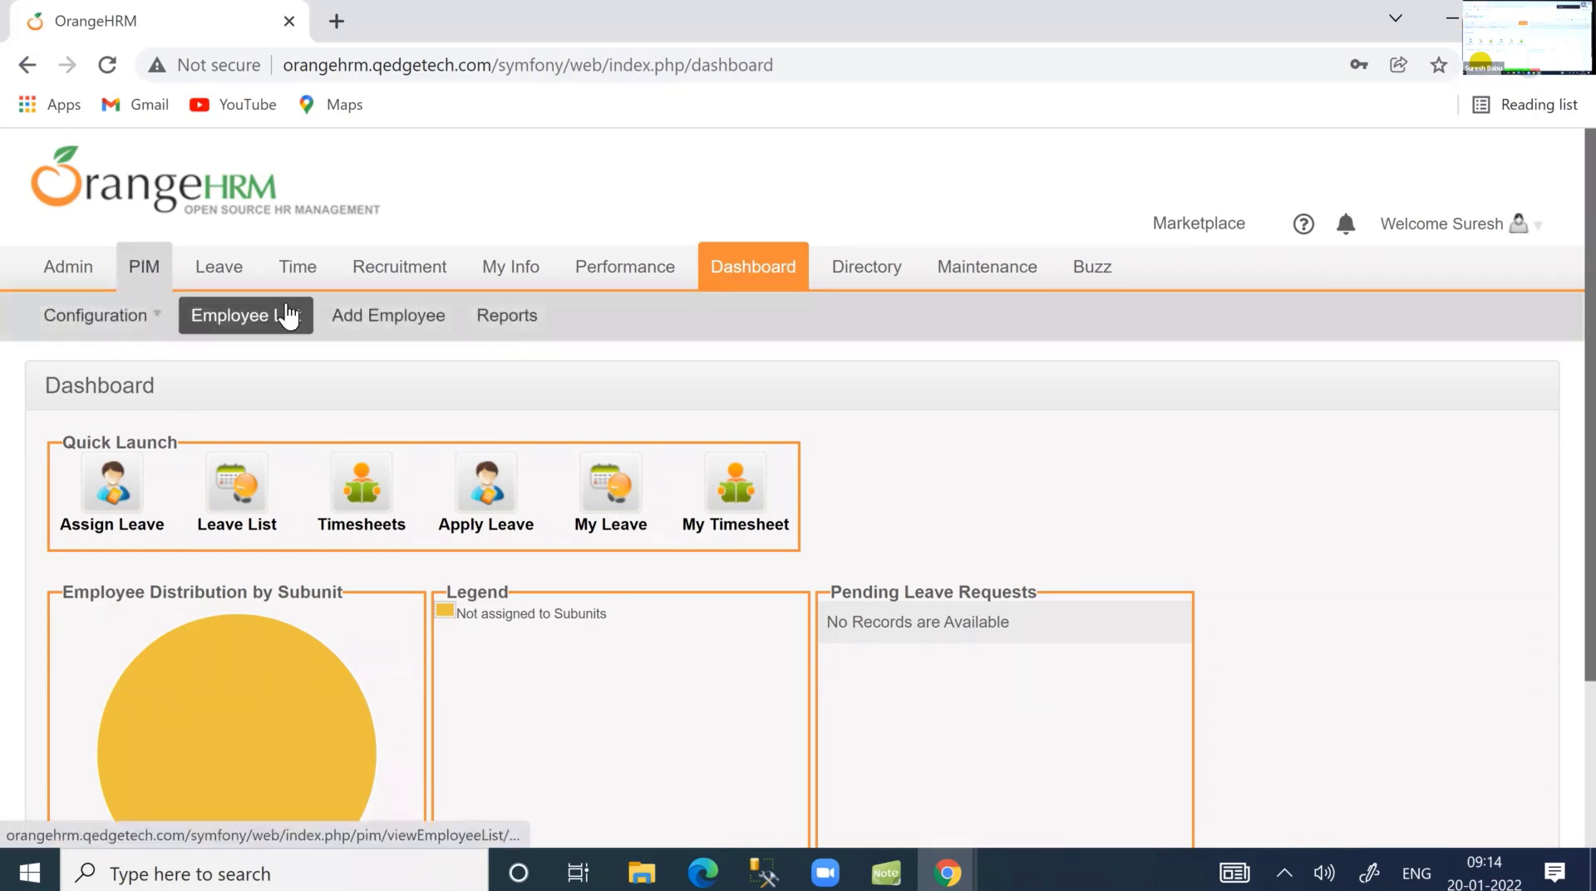
click(385, 314)
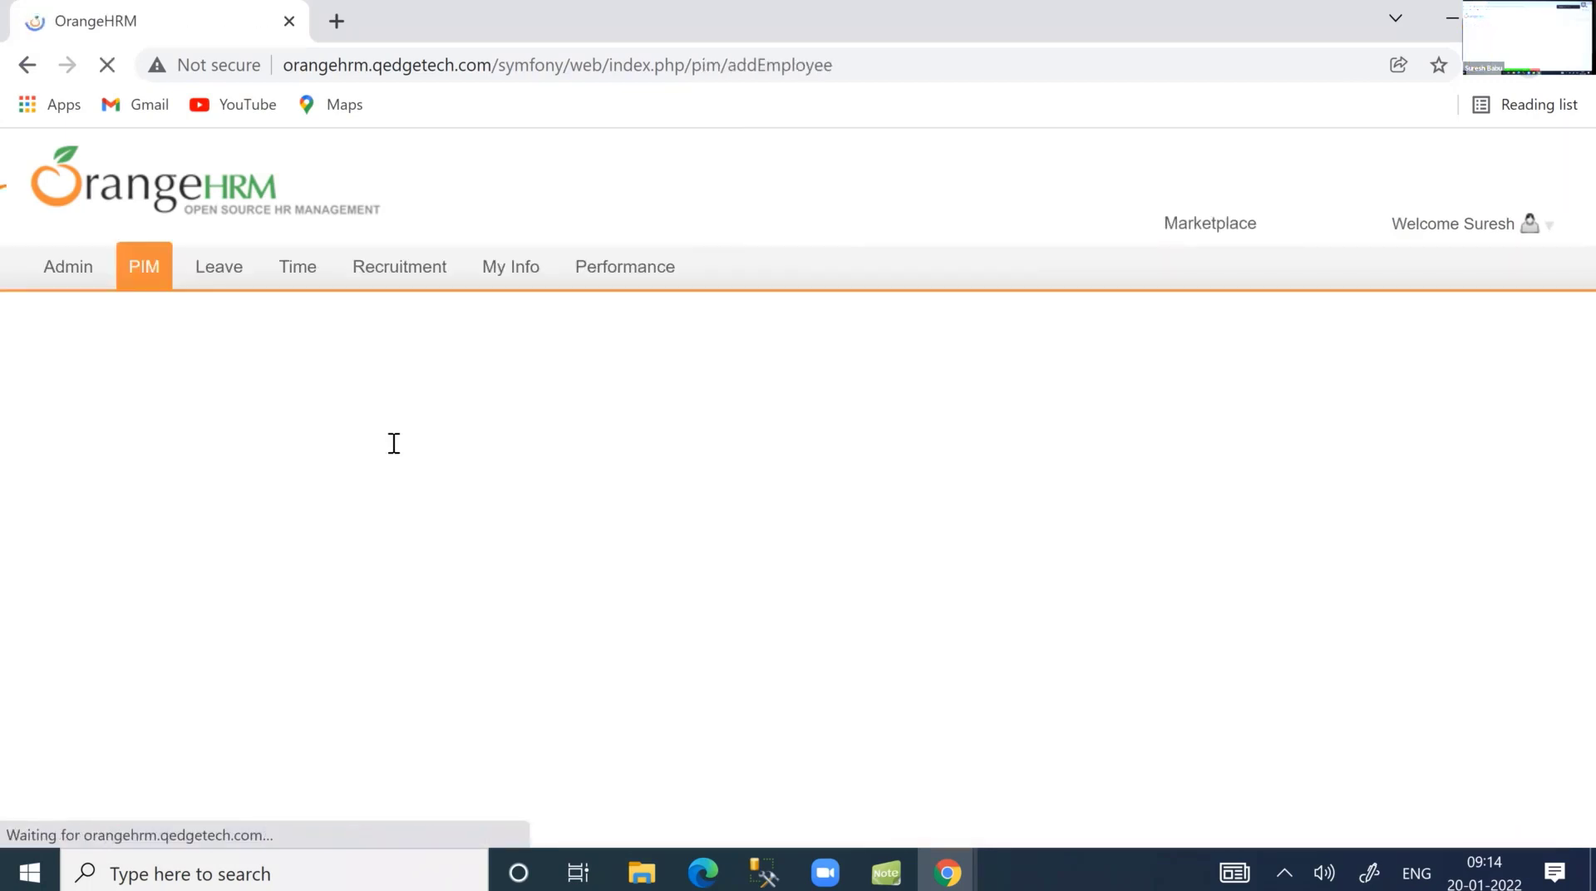
click(358, 472)
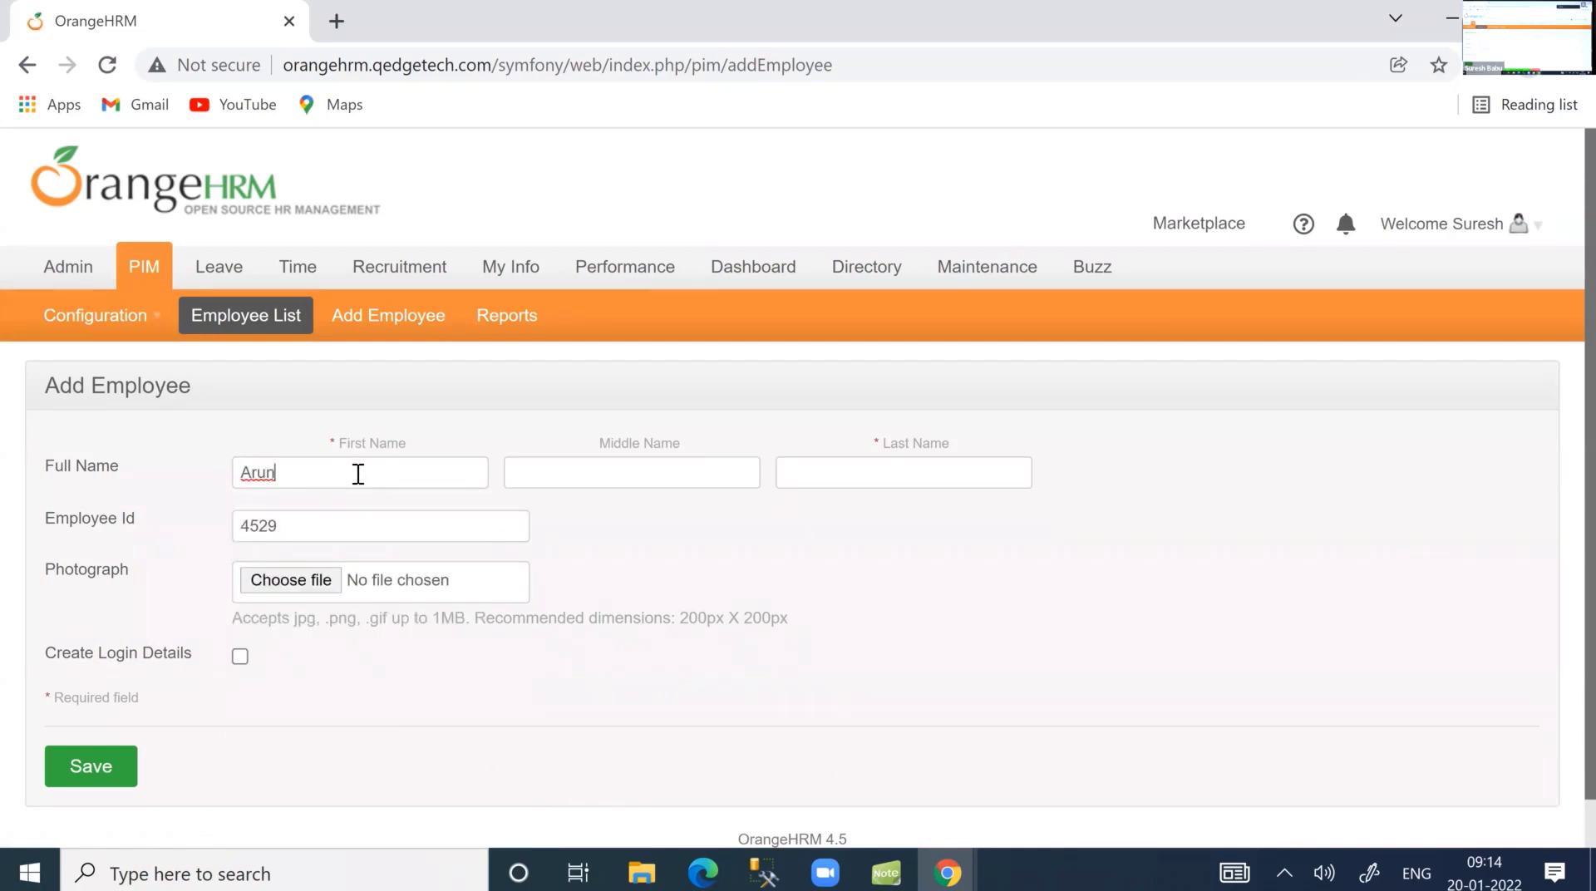
key(Tab)
key(Tab)
text(demo)
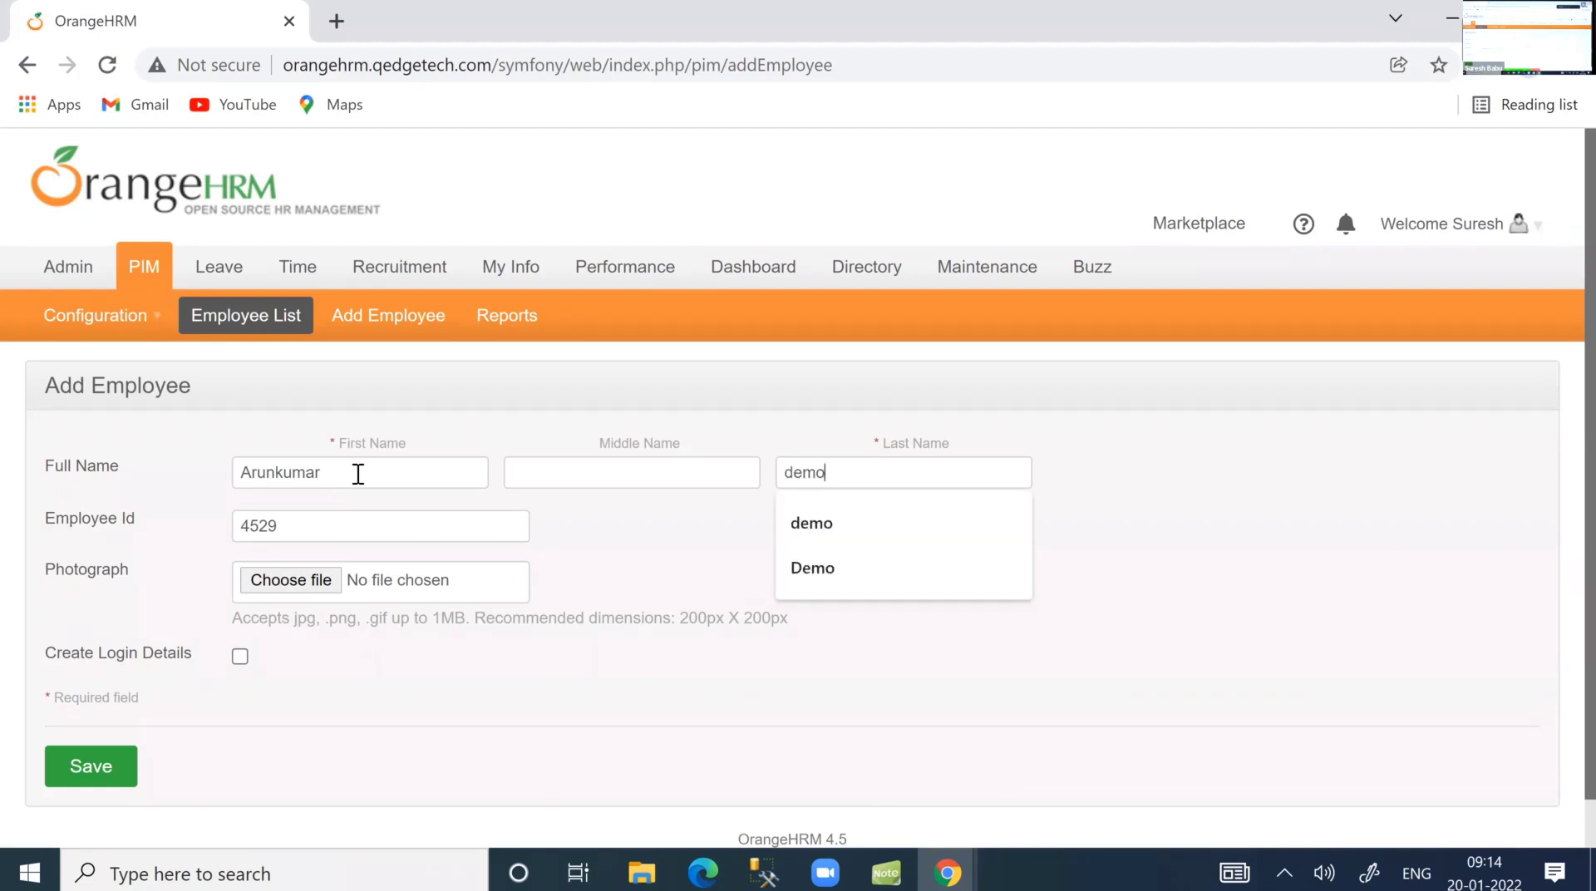
key(Tab)
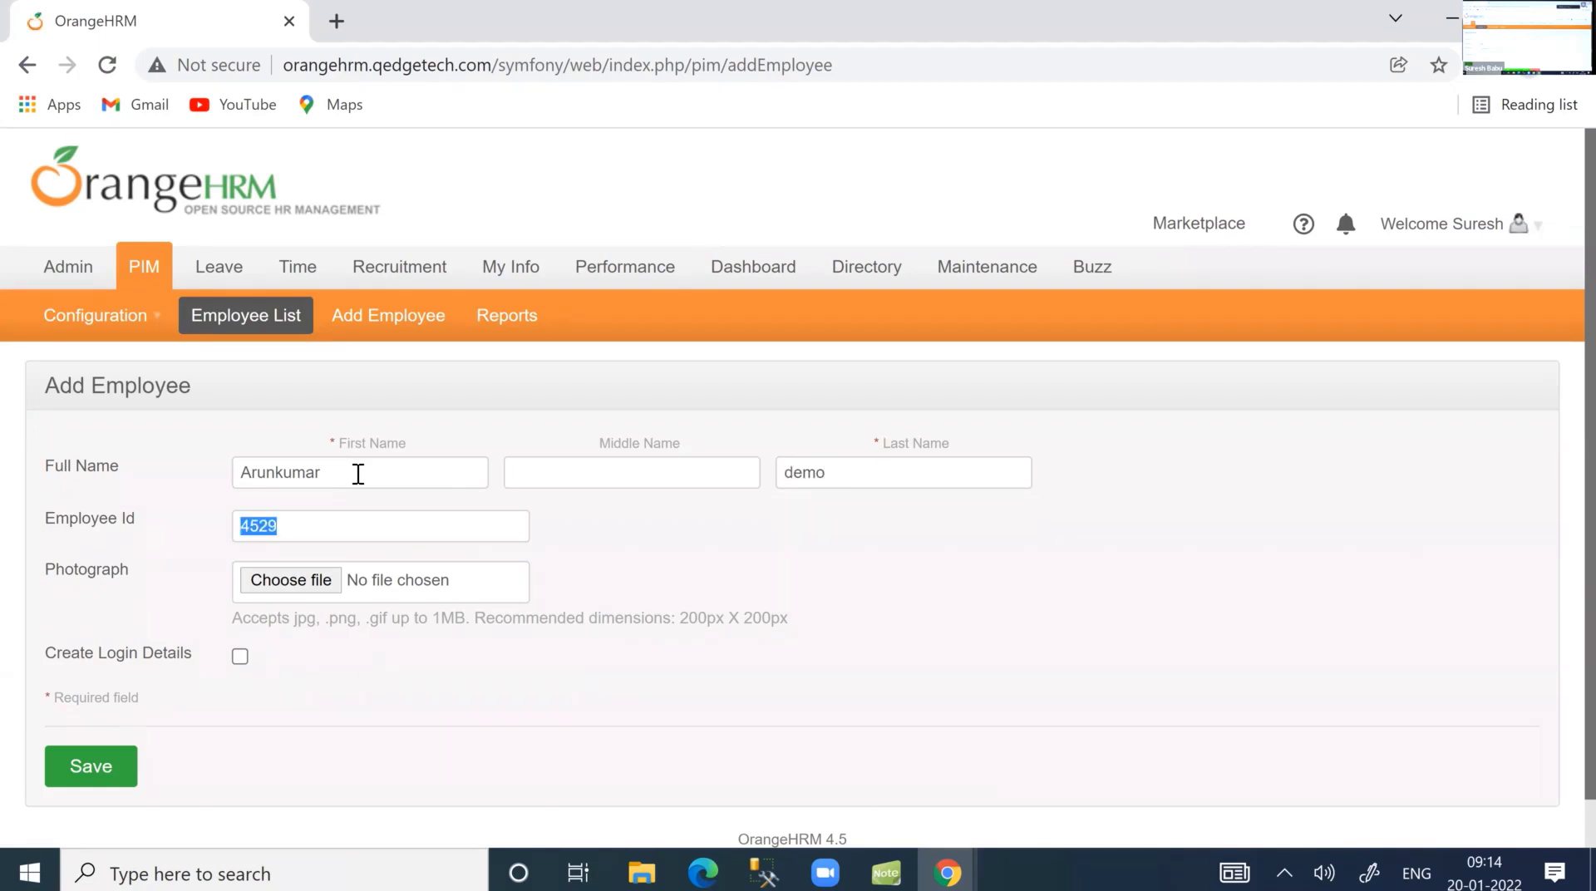
drag(358, 474, 142, 482)
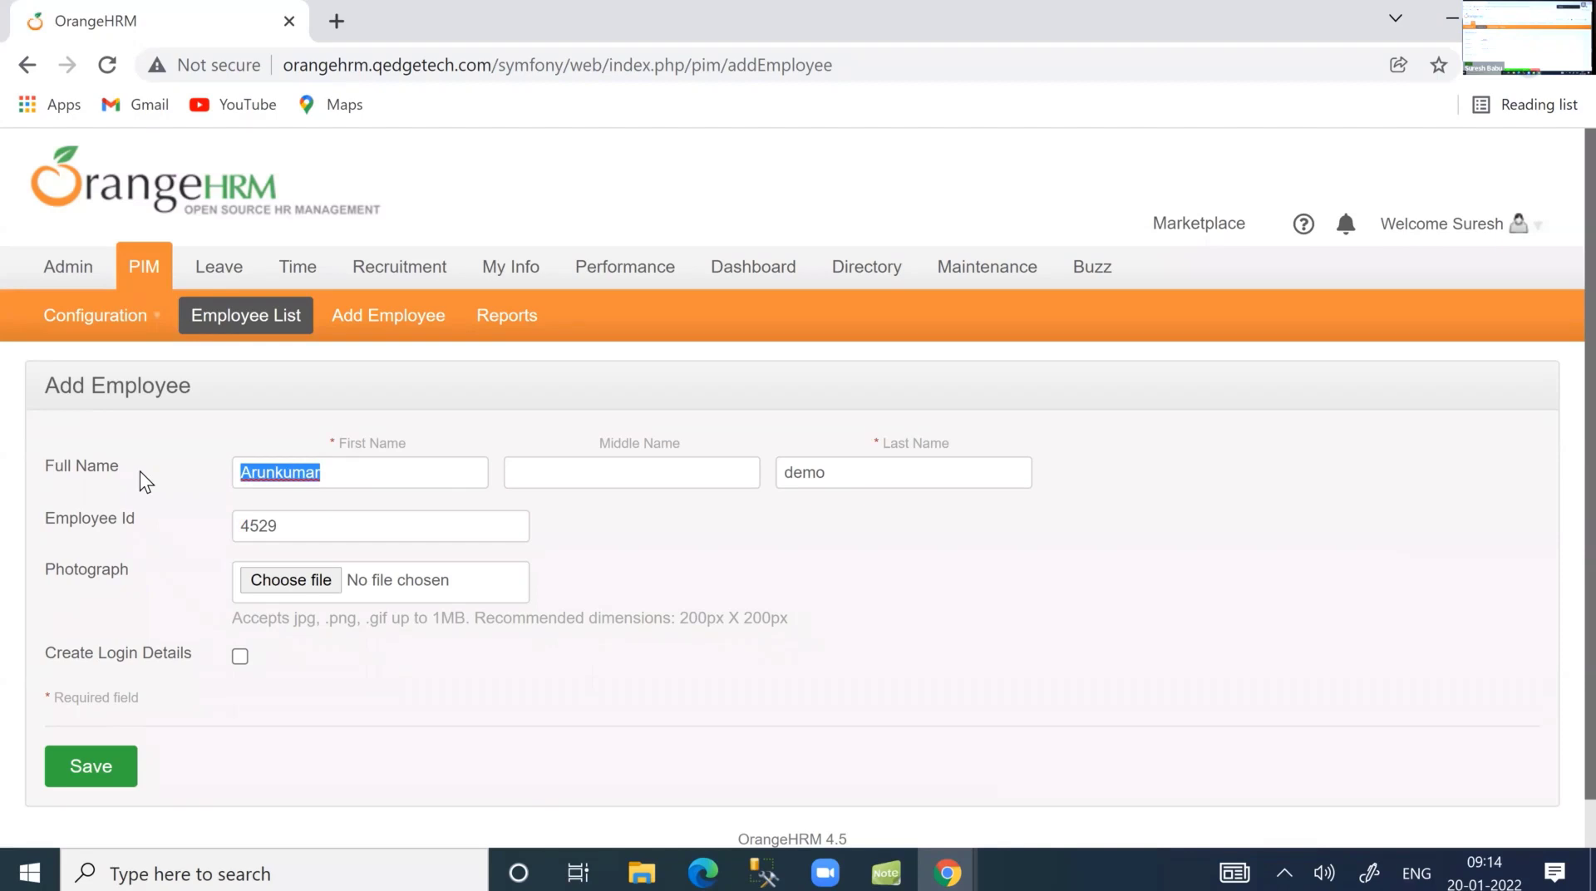
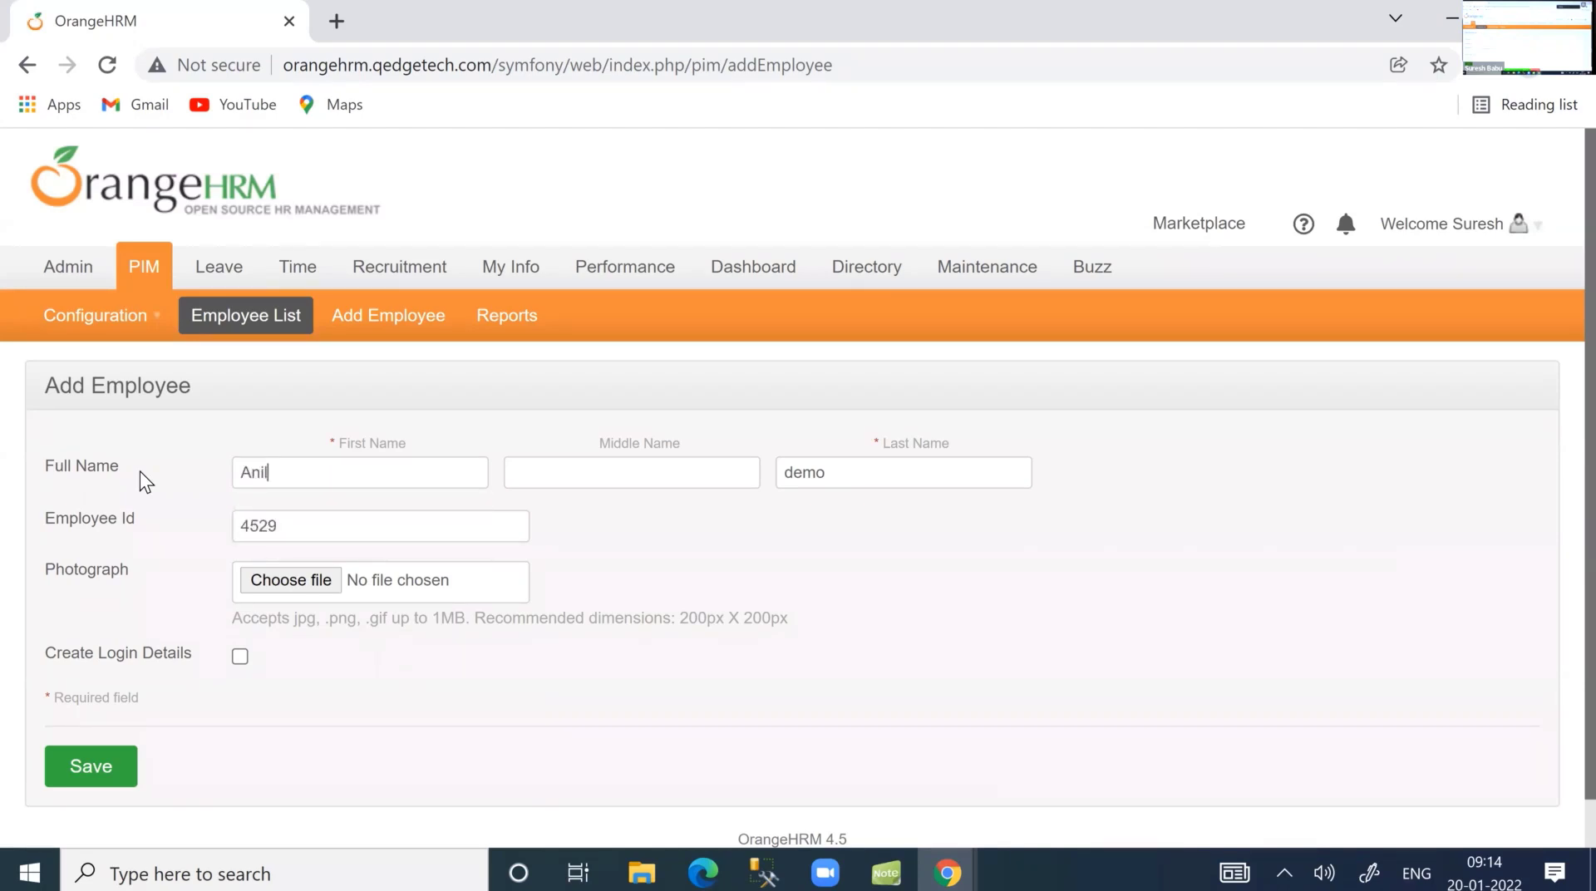
key(Tab)
key(Tab)
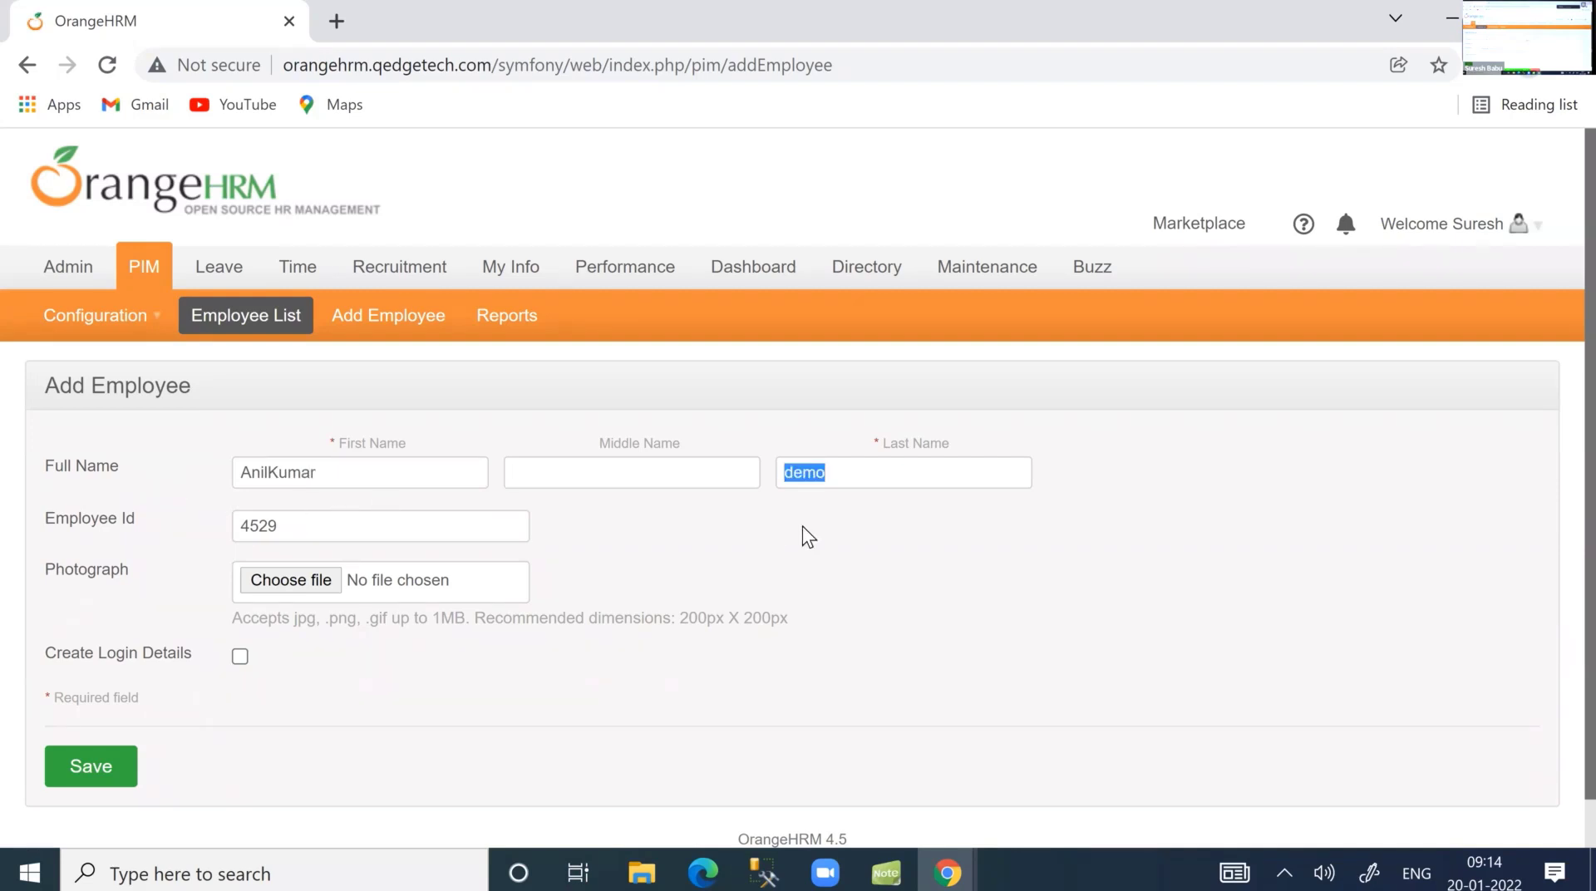
click(95, 766)
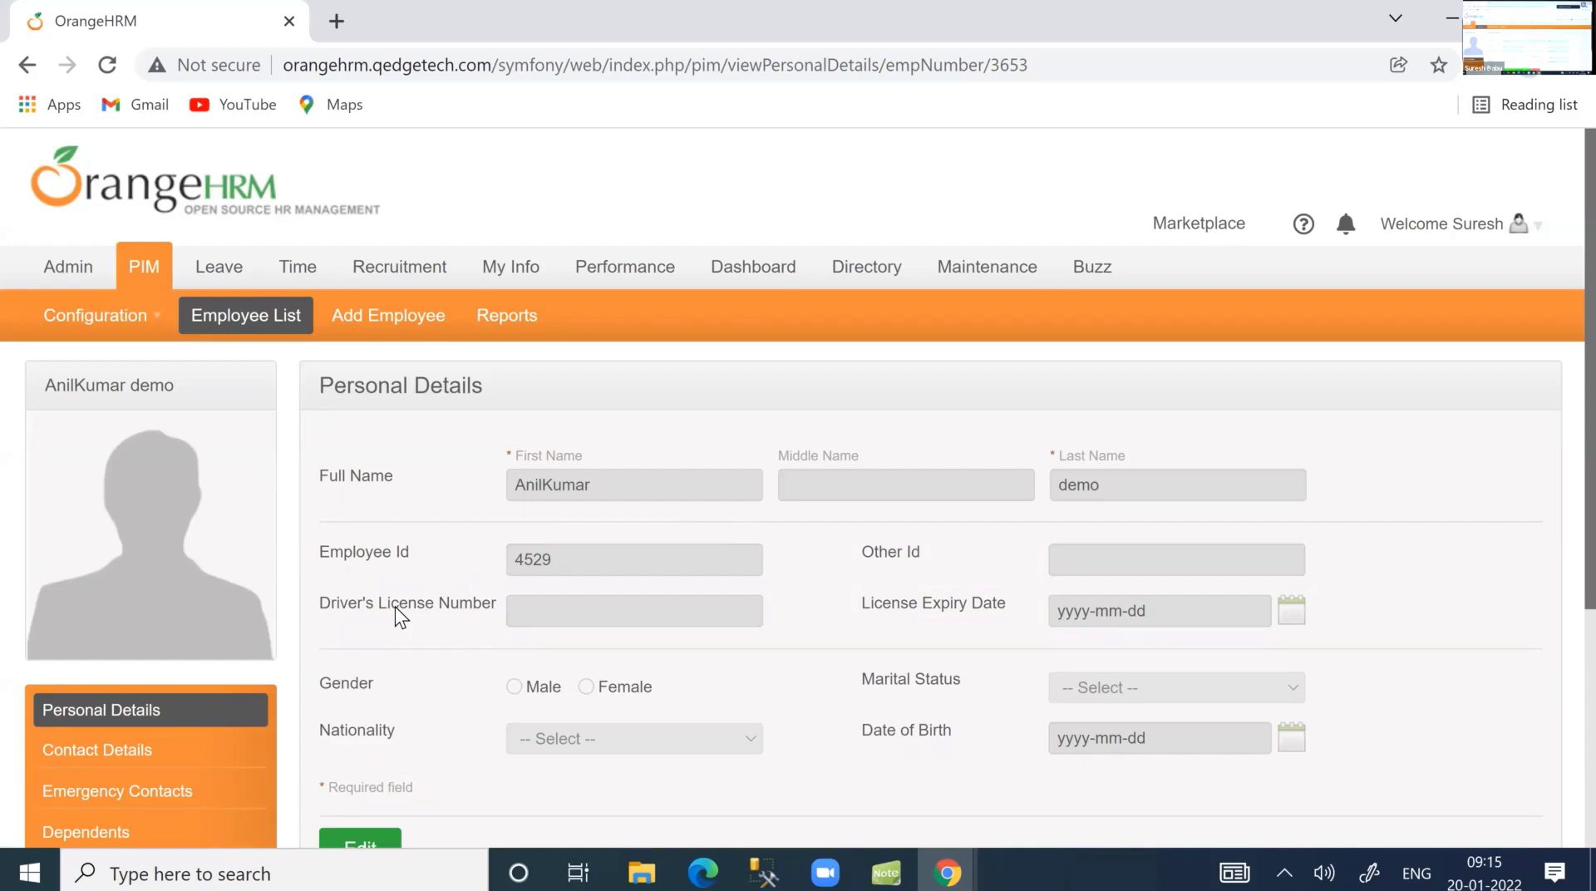
Move through the Admin menu toward User Management > Users.
mouse_move(72, 274)
mouse_move(84, 320)
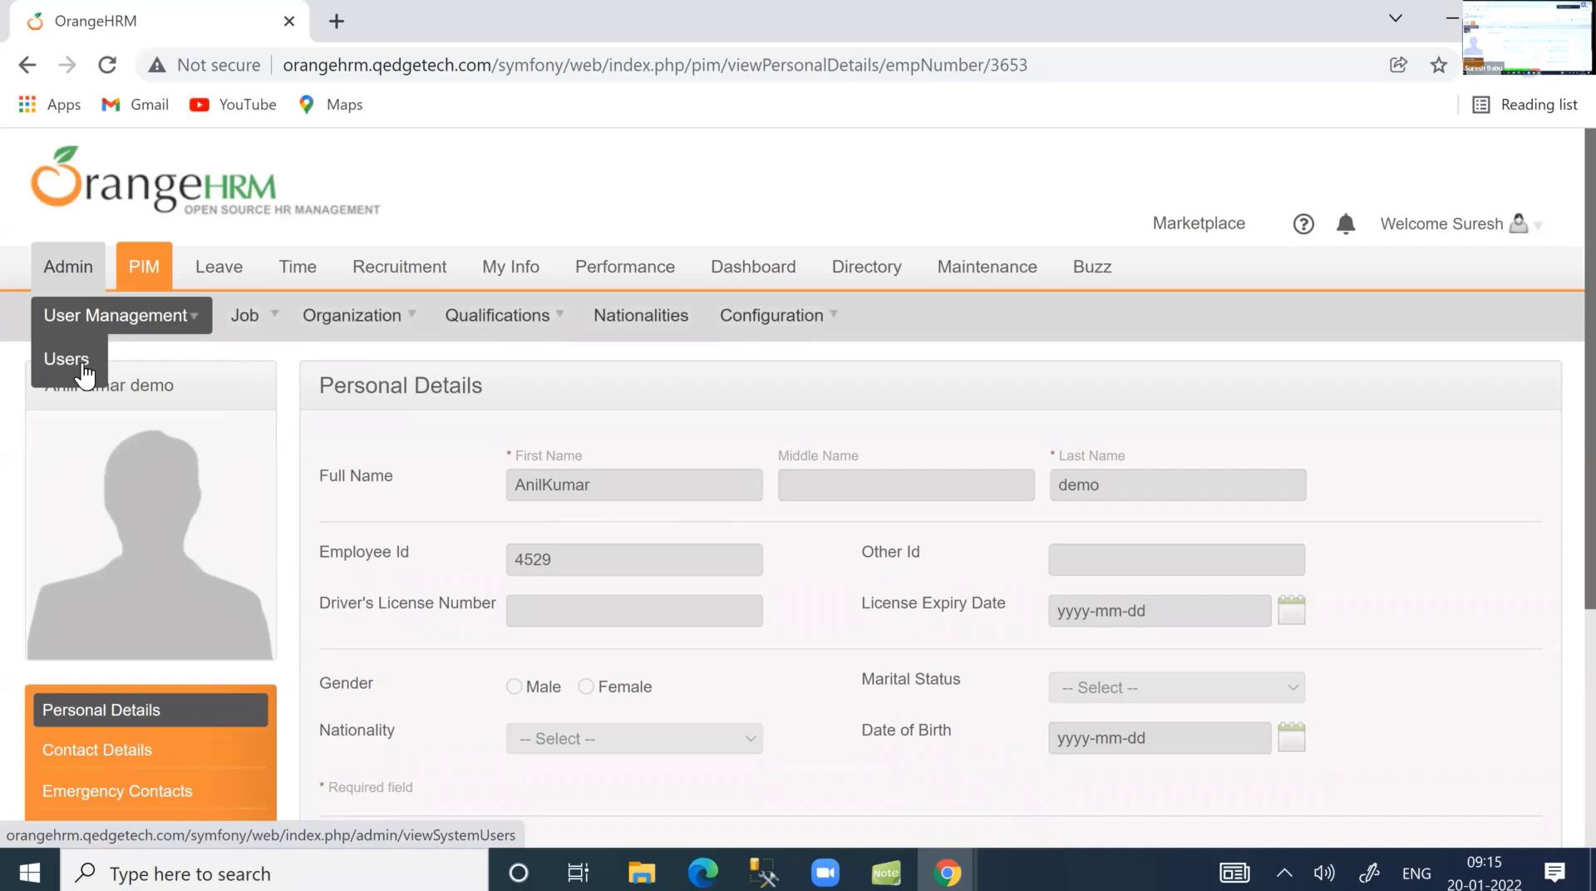
Start a new system user with the ESS role, linked to the new employee.
click(66, 359)
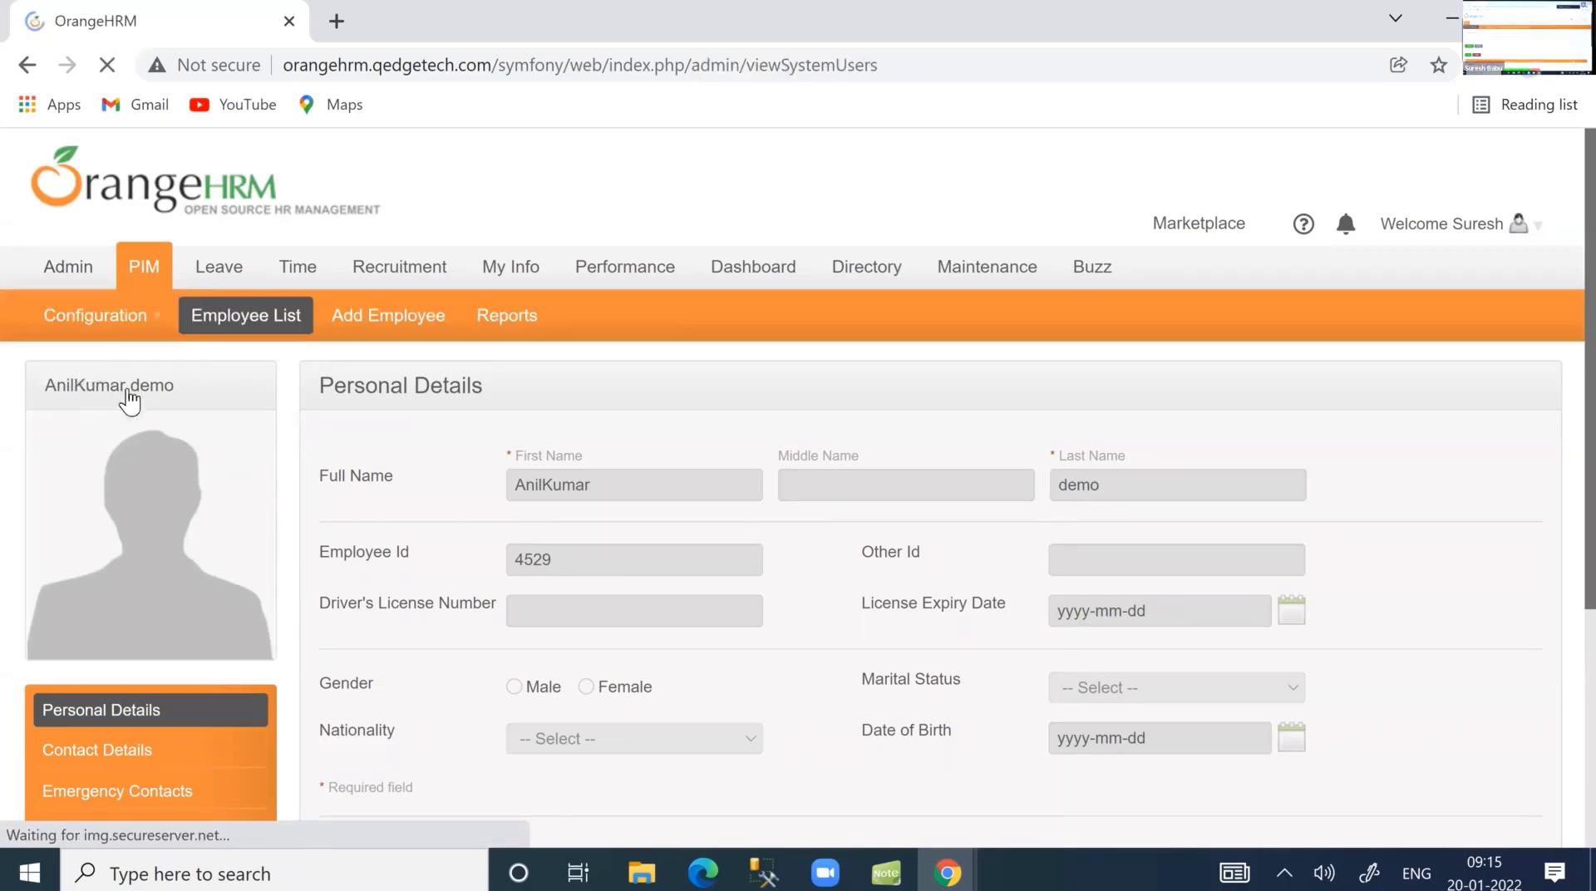
click(89, 657)
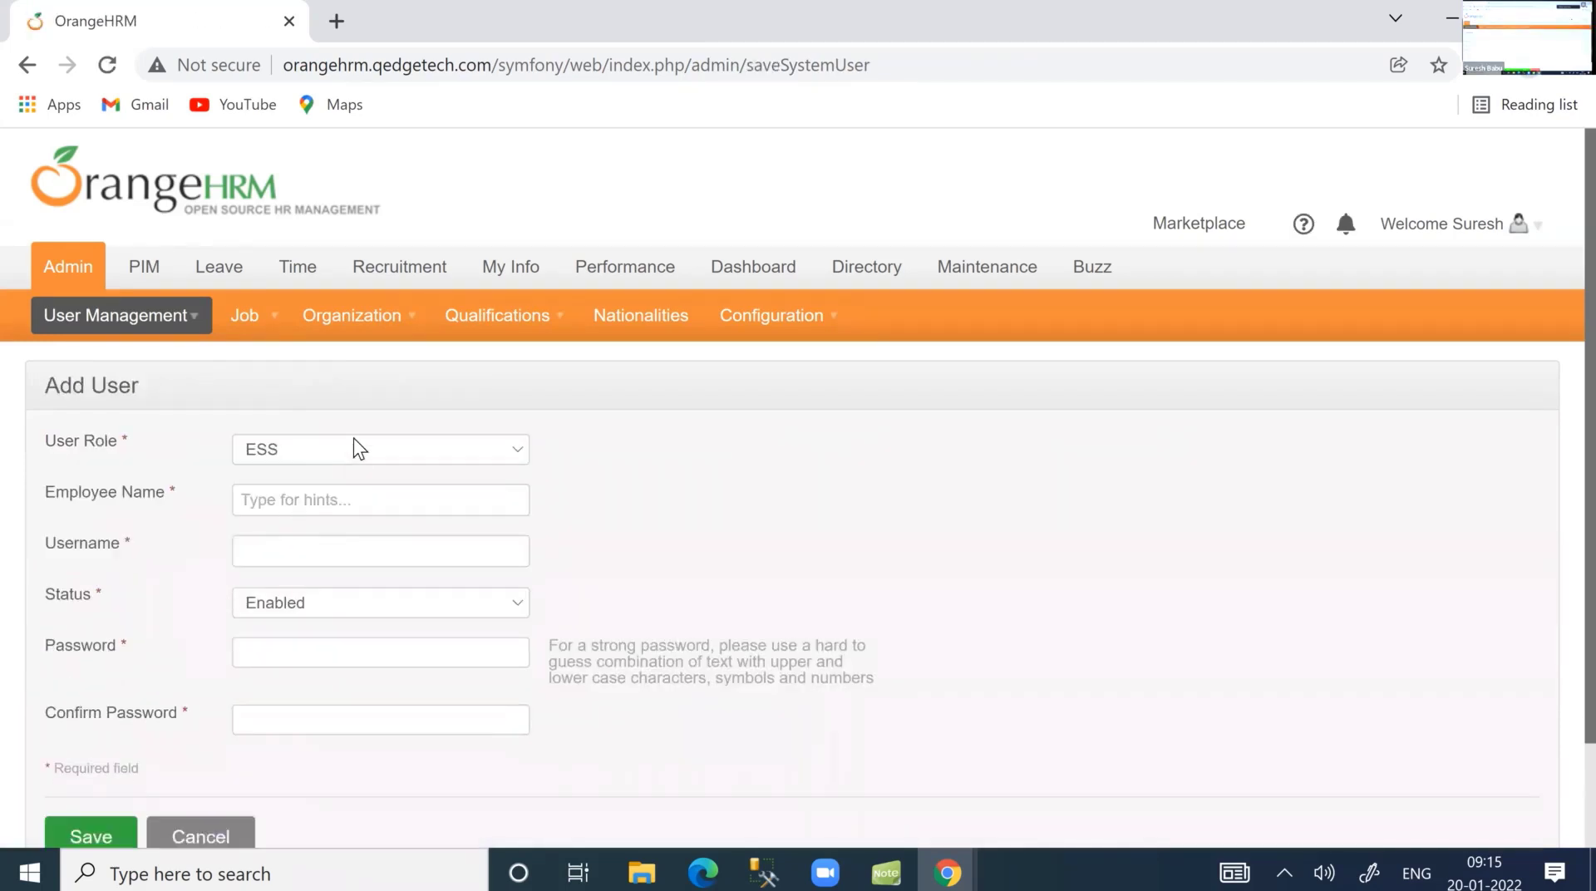
click(358, 448)
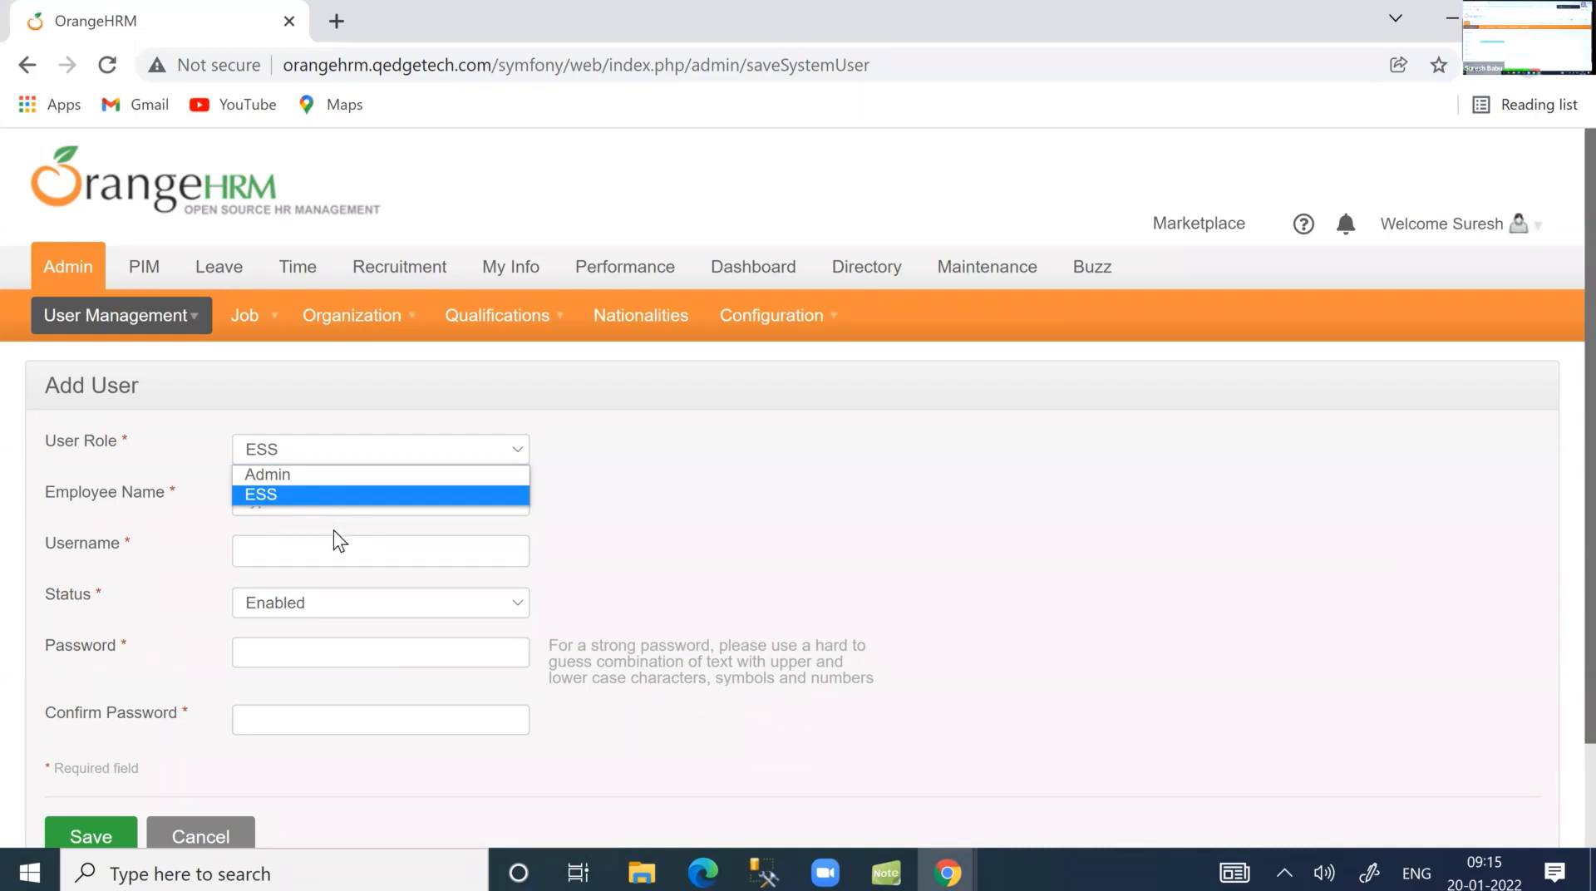
click(296, 499)
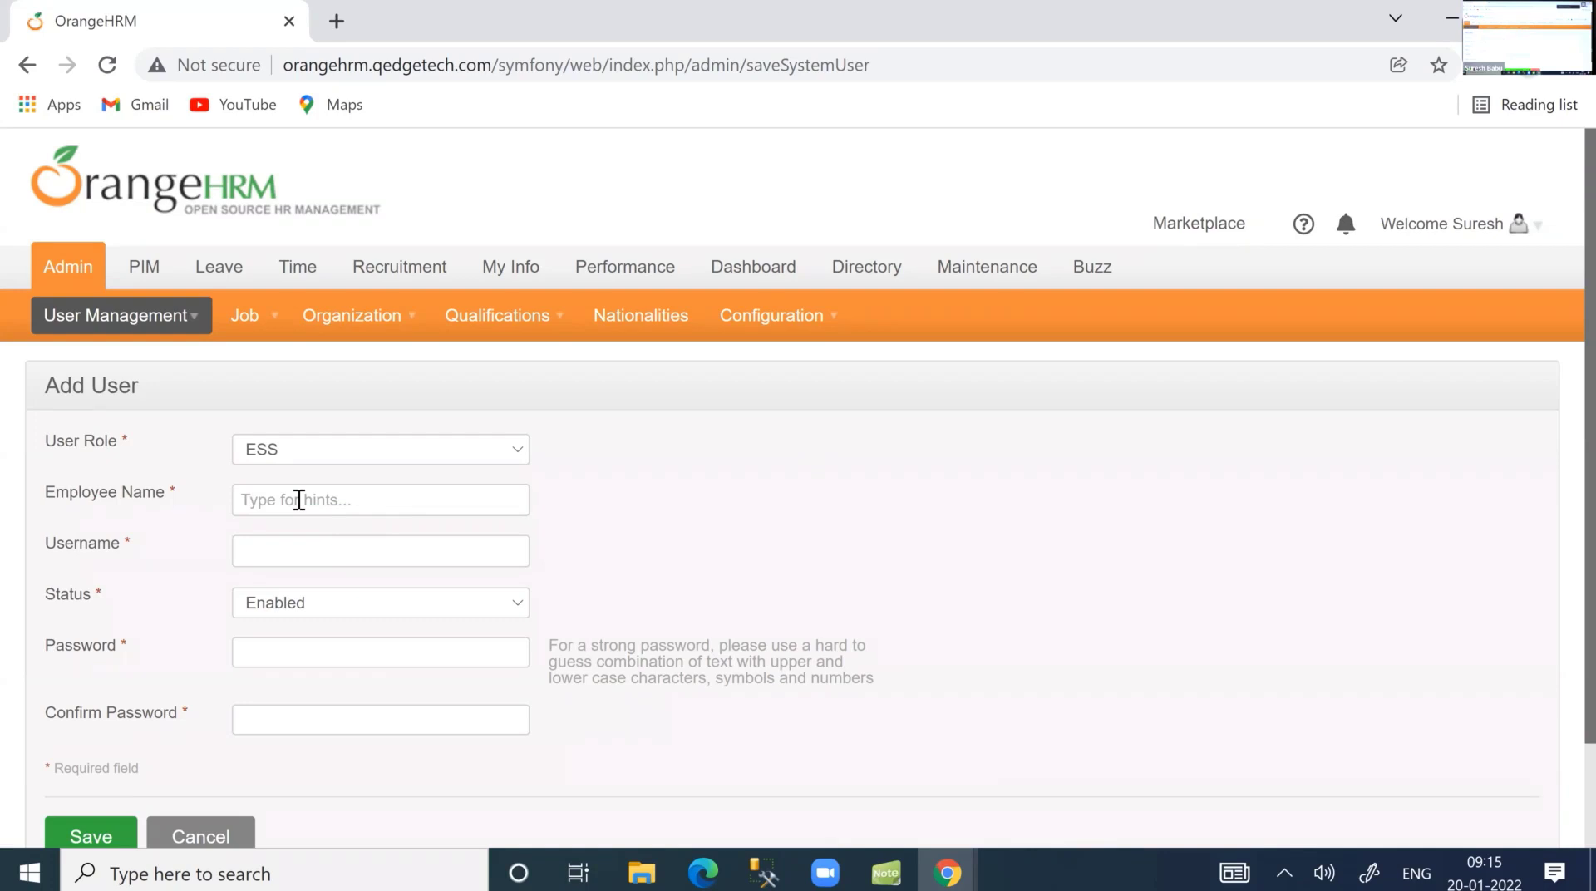
click(295, 502)
text(Anil)
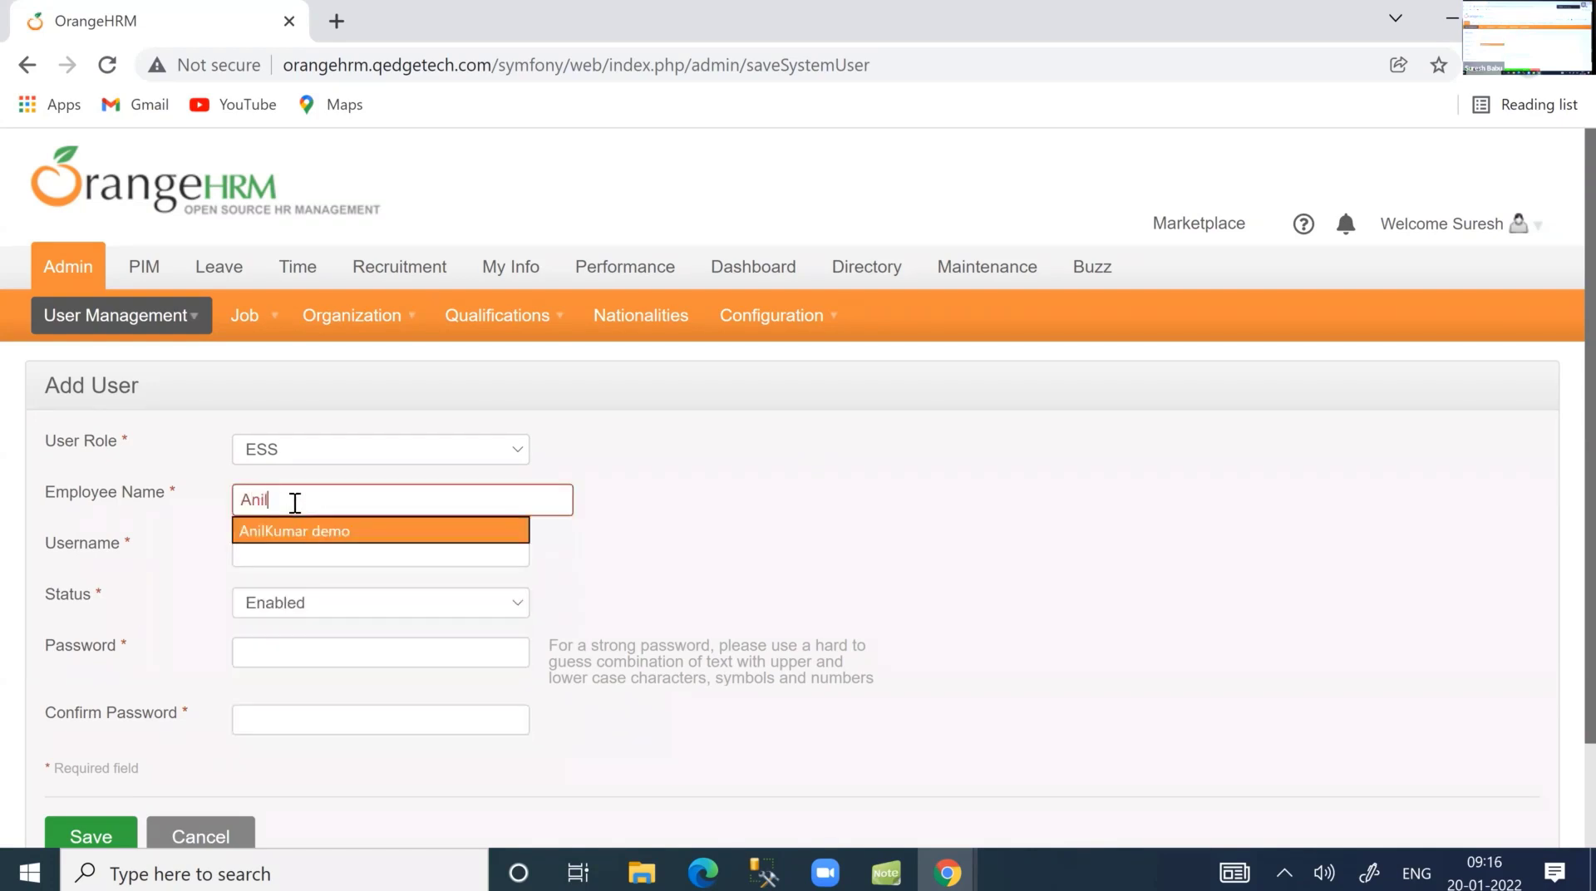
click(275, 558)
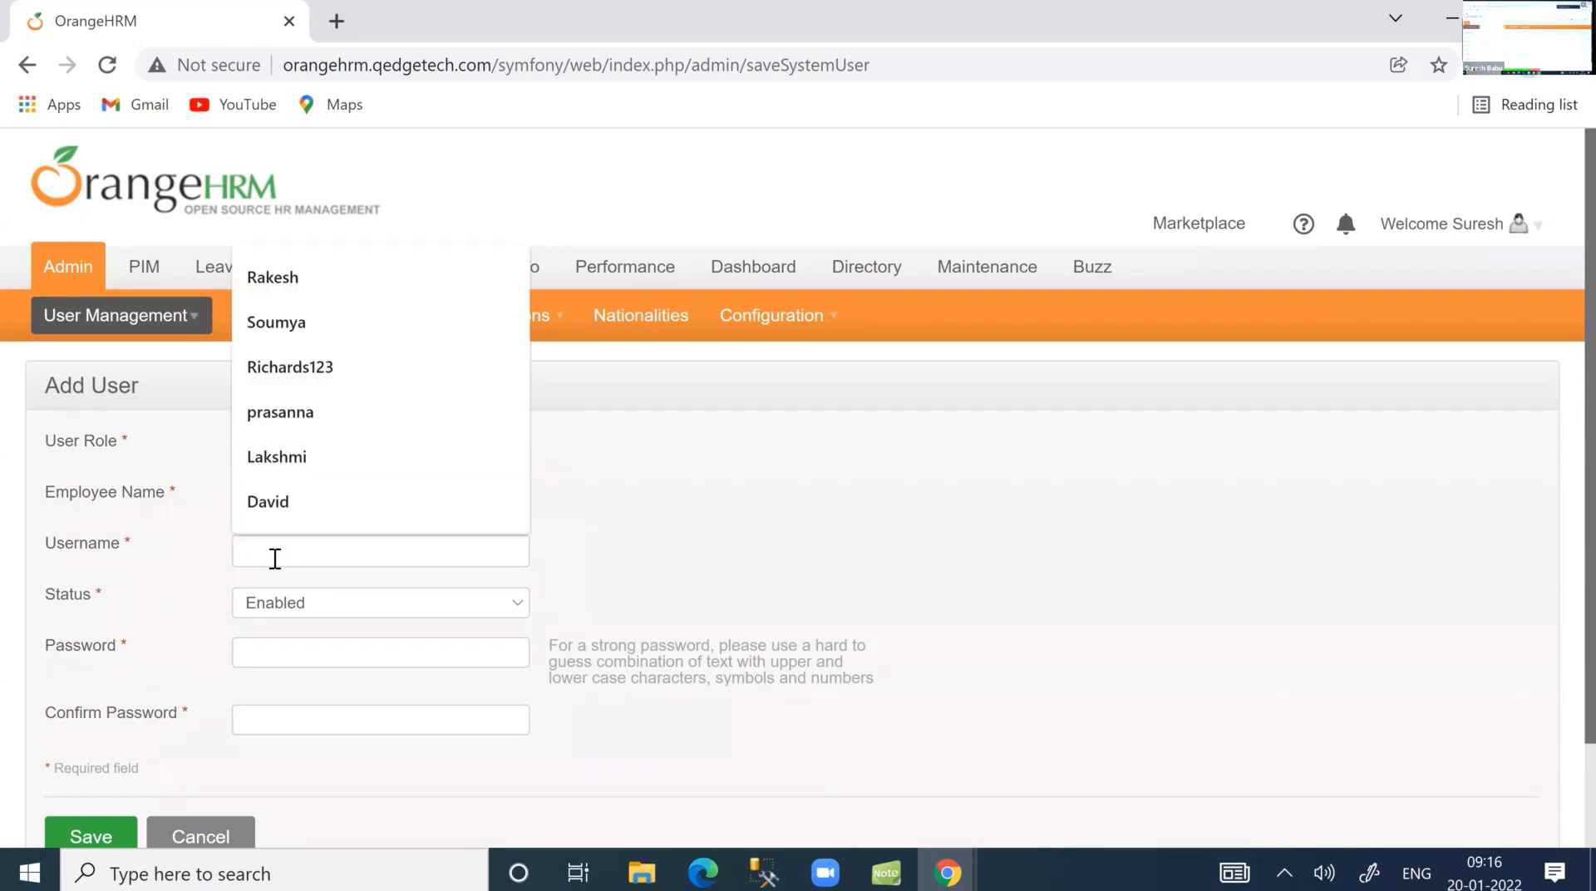
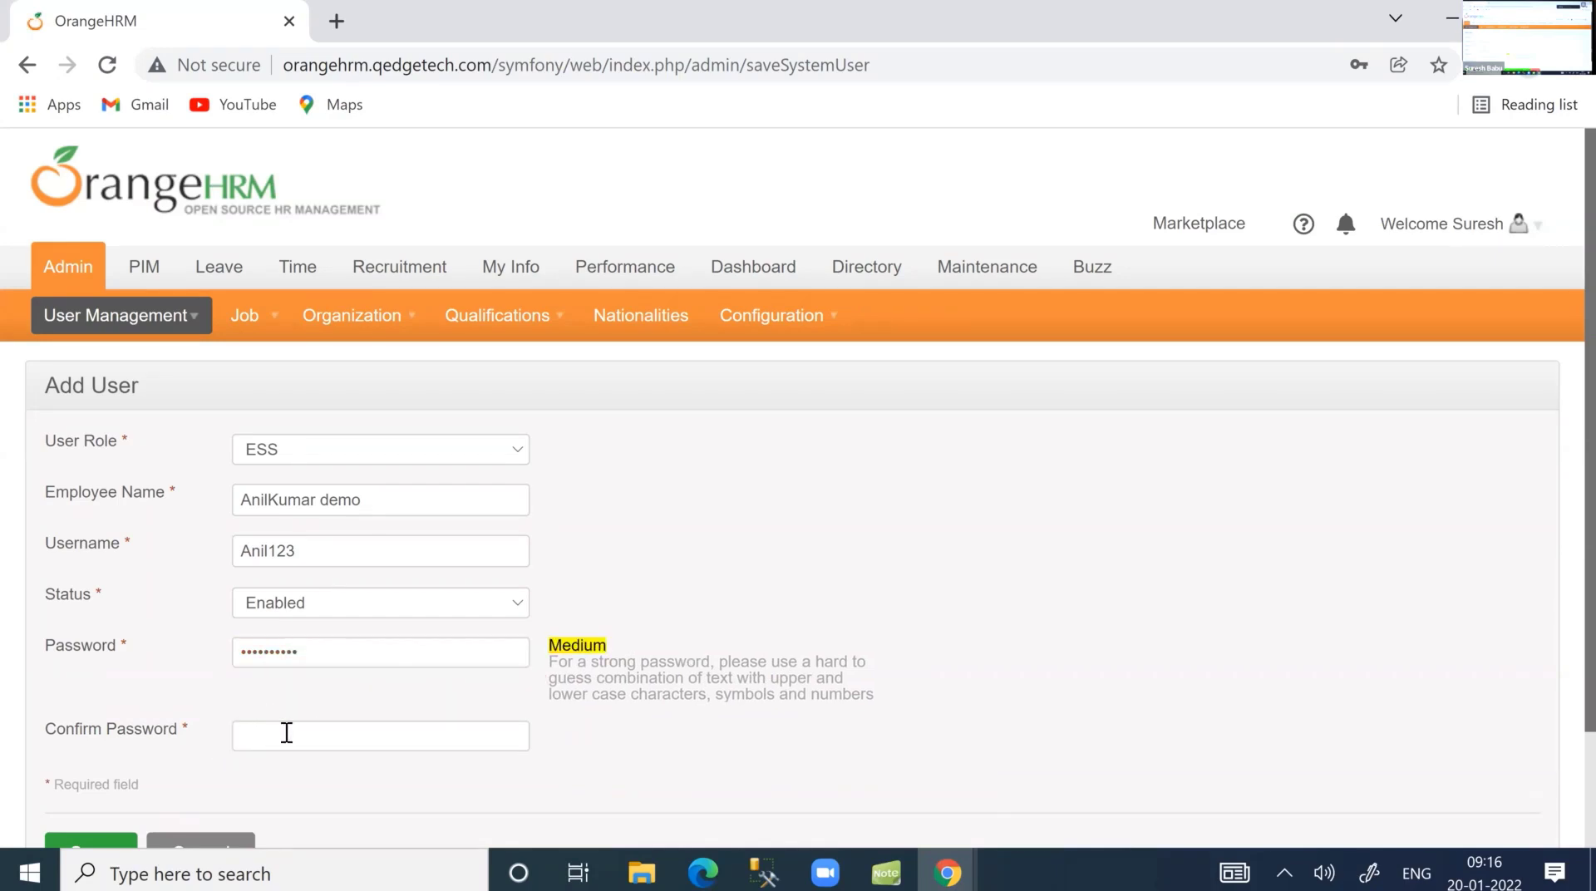
Enter the login's username, password and matching confirmation password.
click(285, 732)
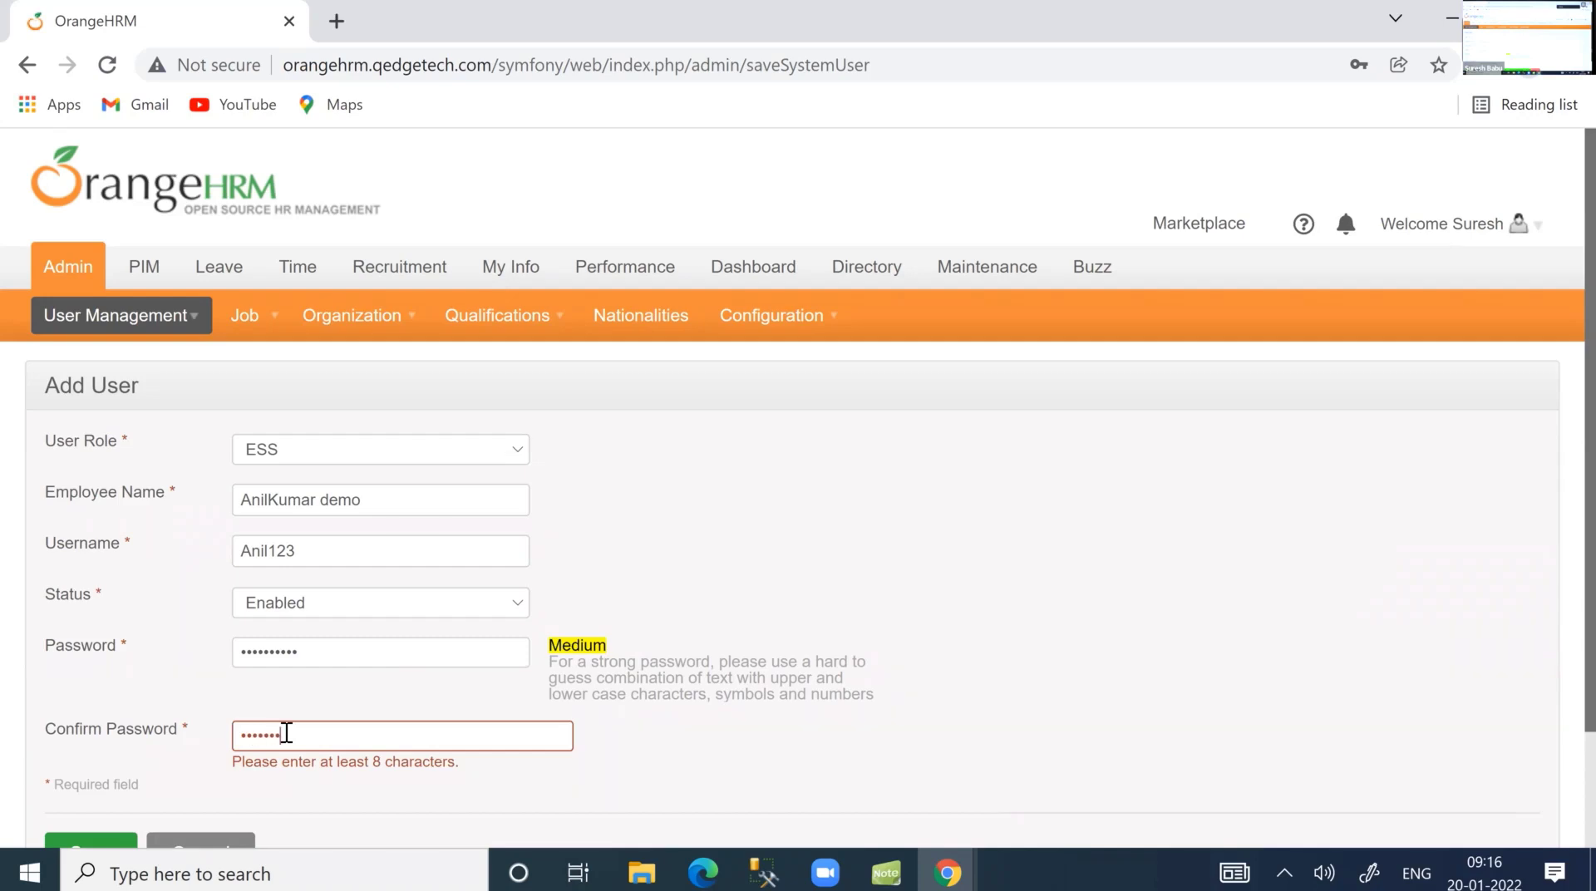
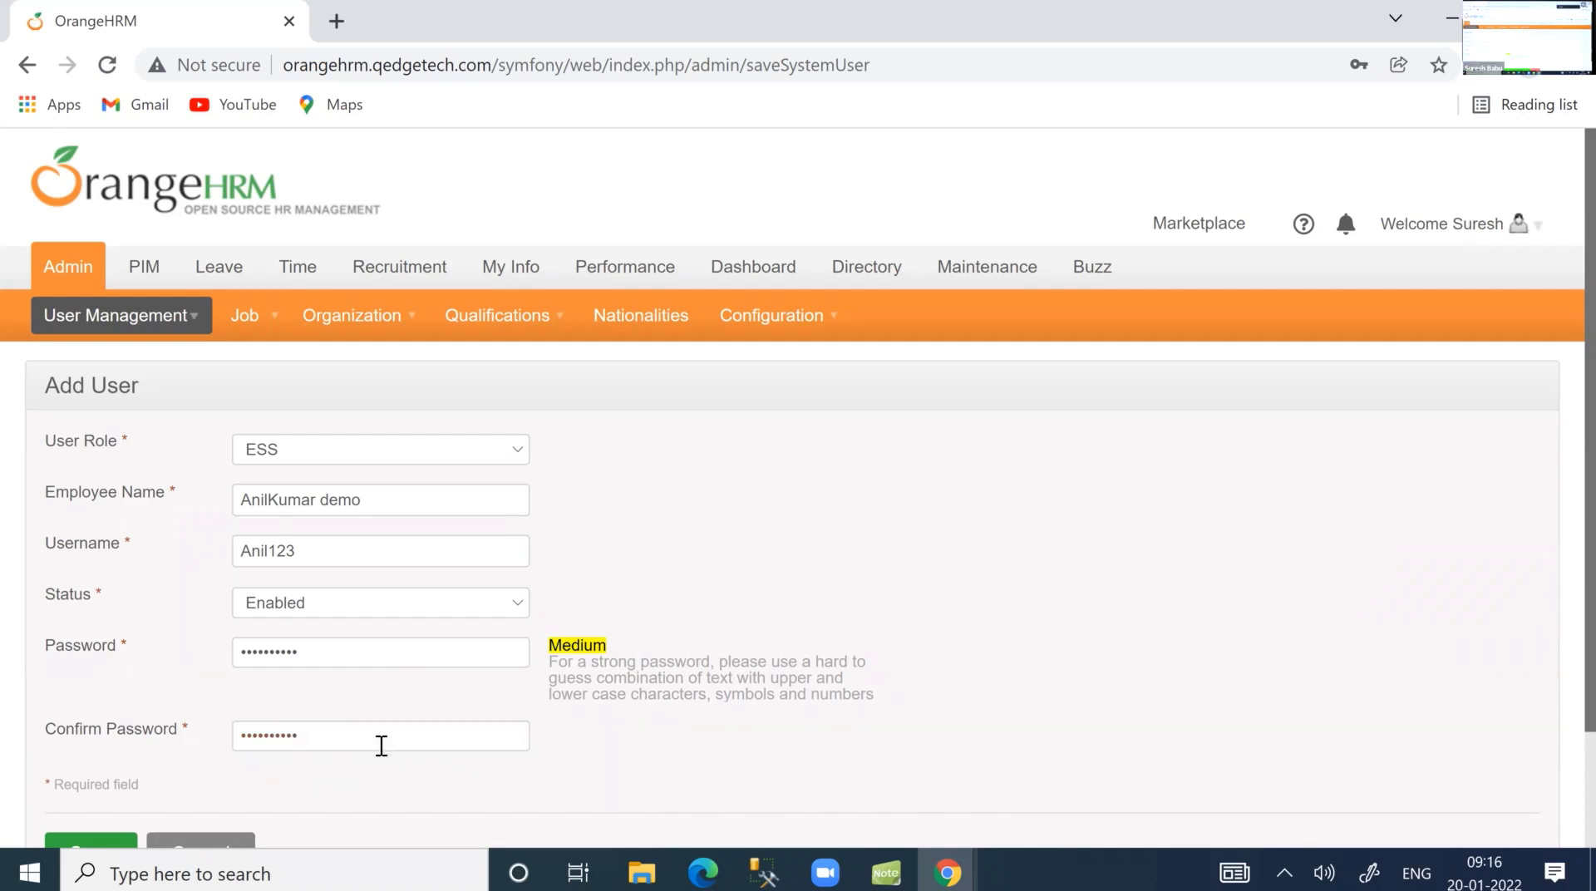
scroll(117, 710, down, 2)
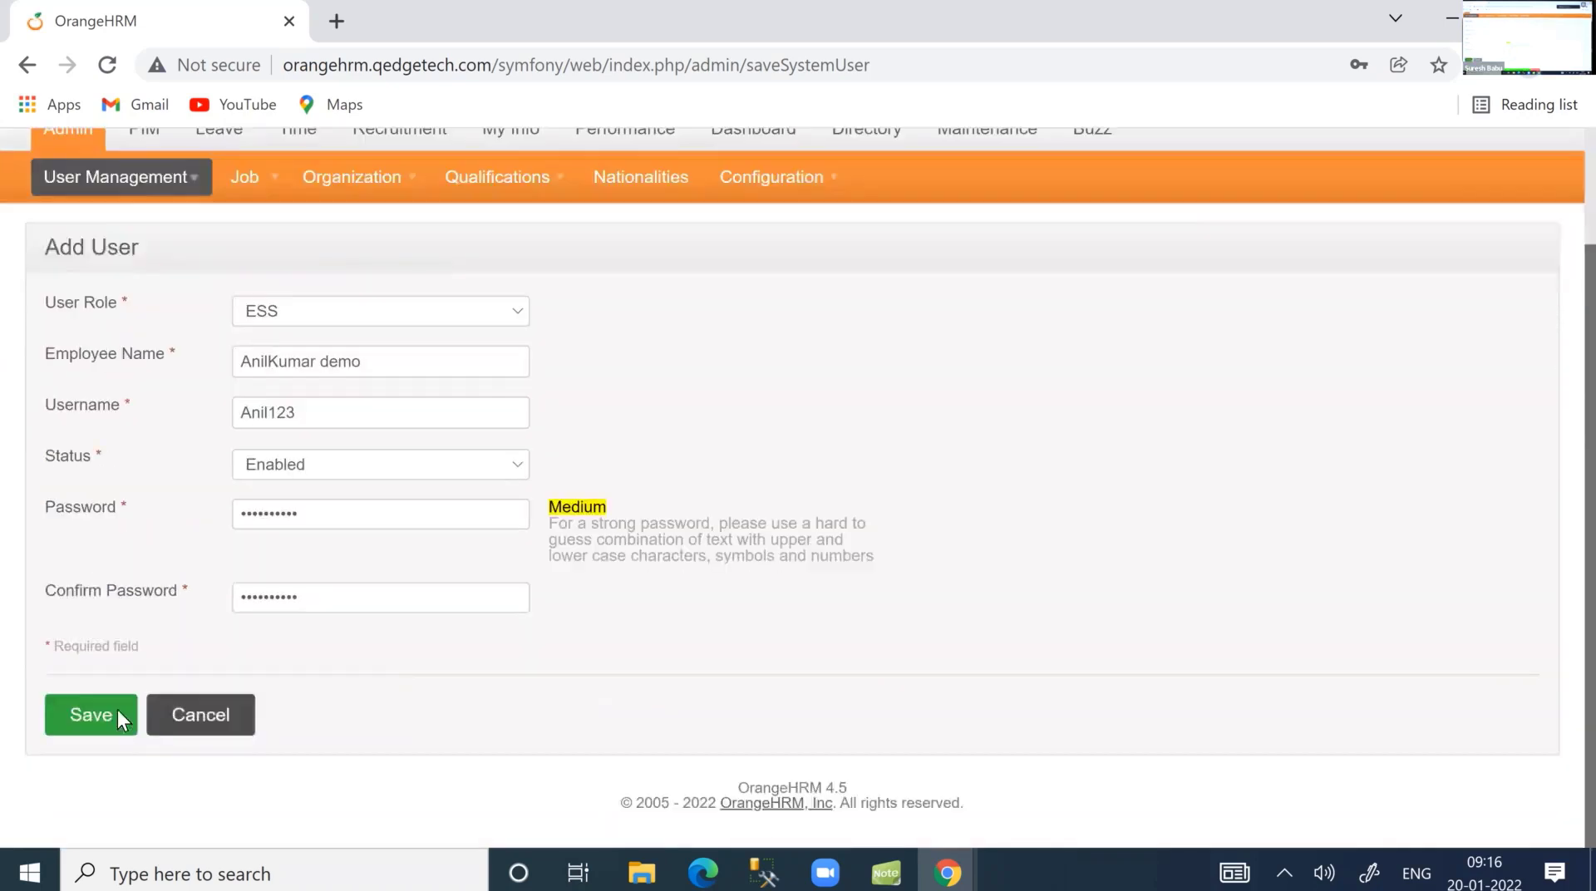
Save the ESS user and confirm it appears as Enabled in System Users.
click(117, 713)
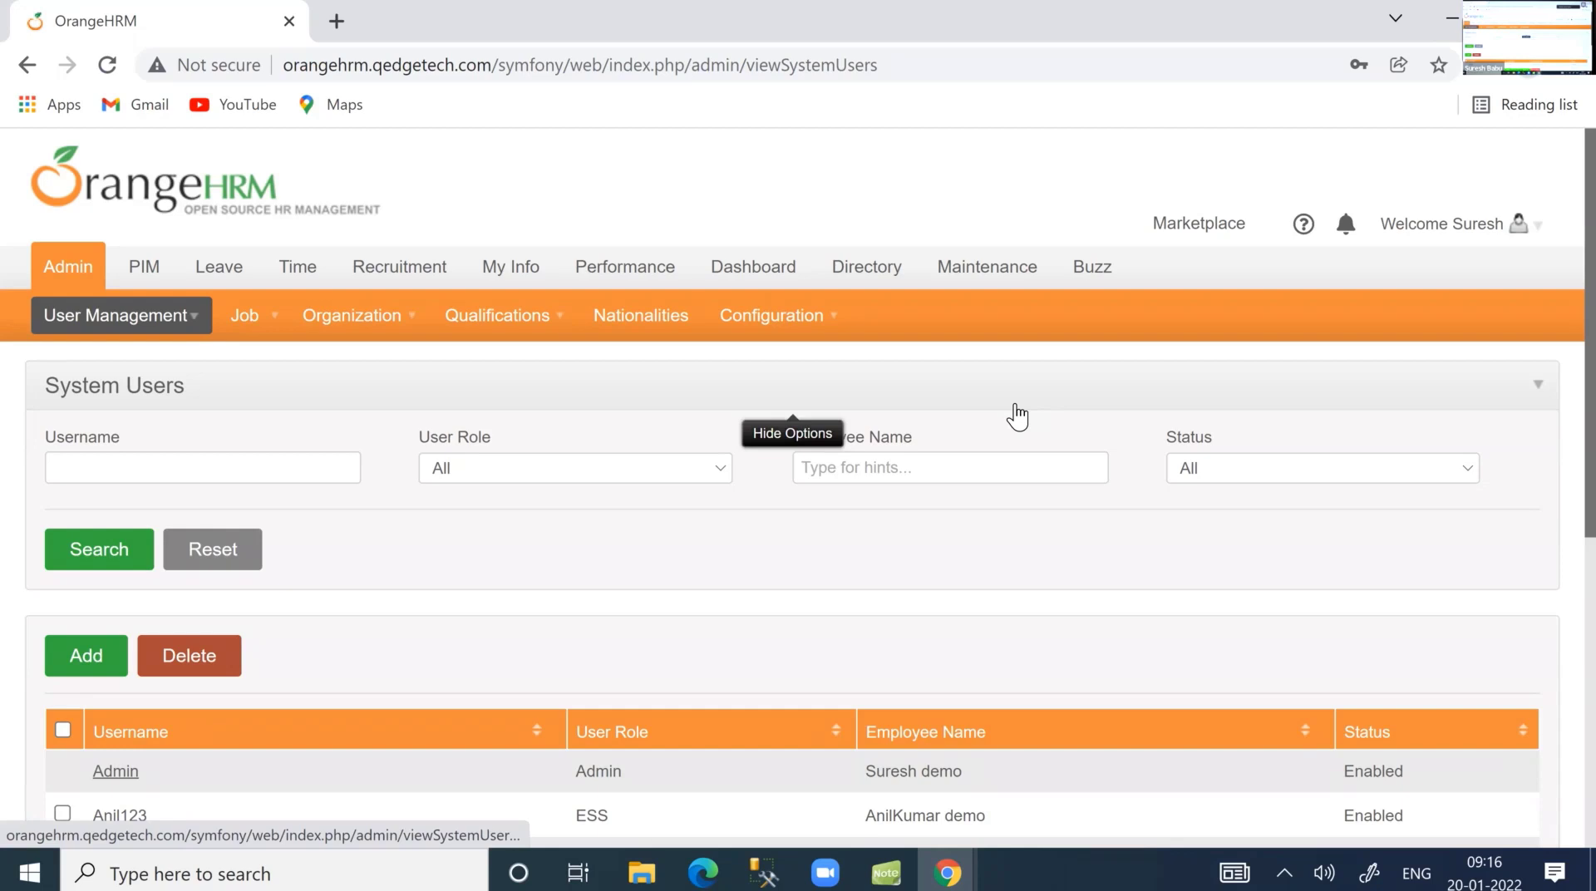
key(f)
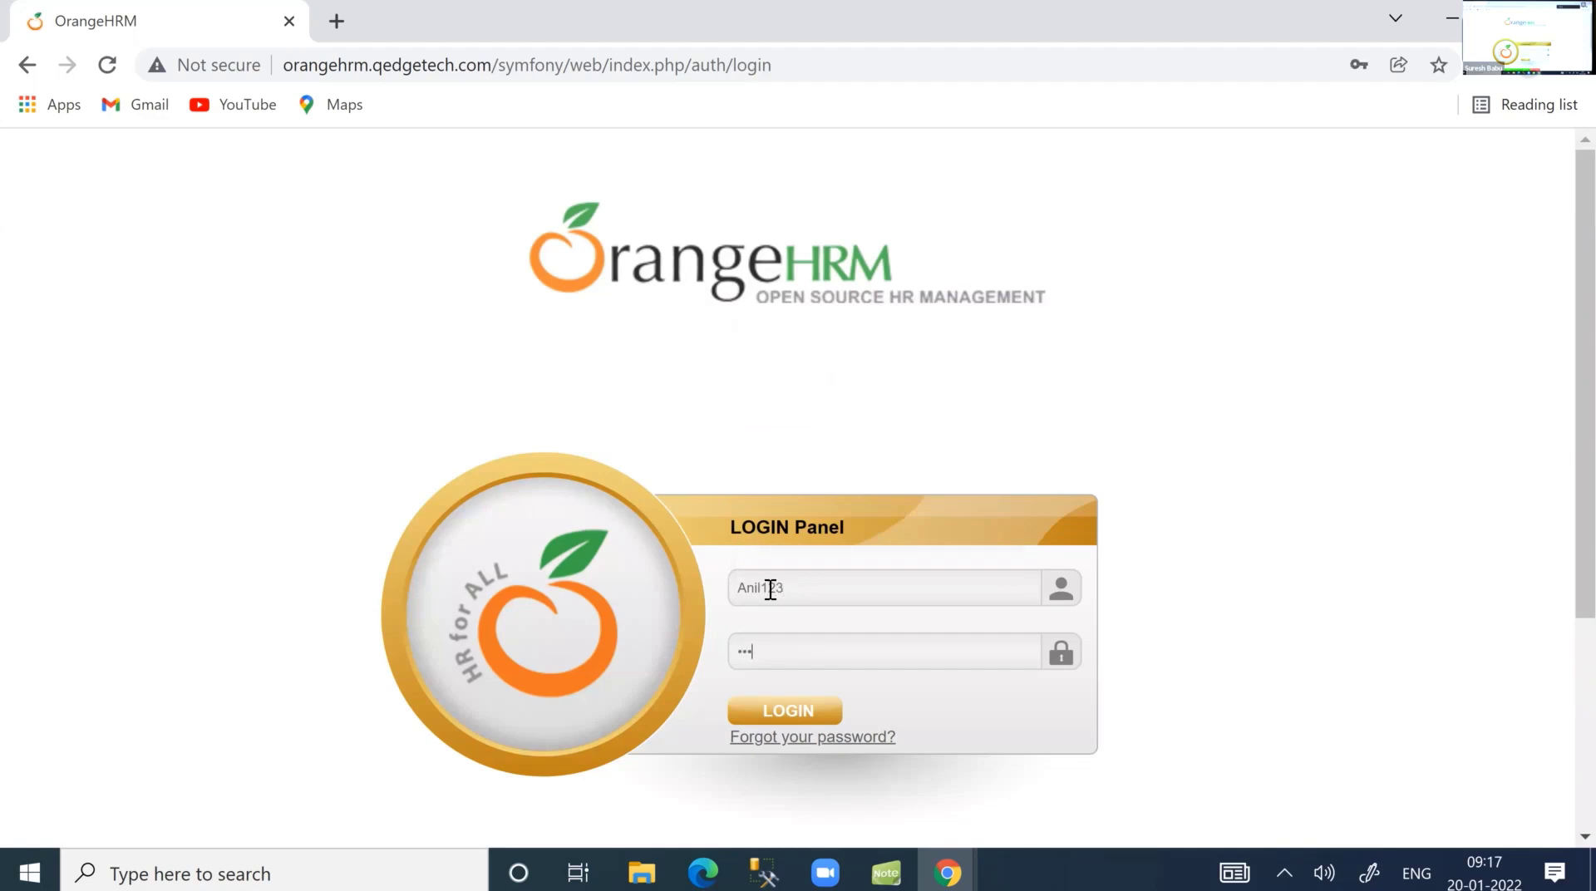
Enter the new ESS user's password and sign in as that employee.
click(783, 713)
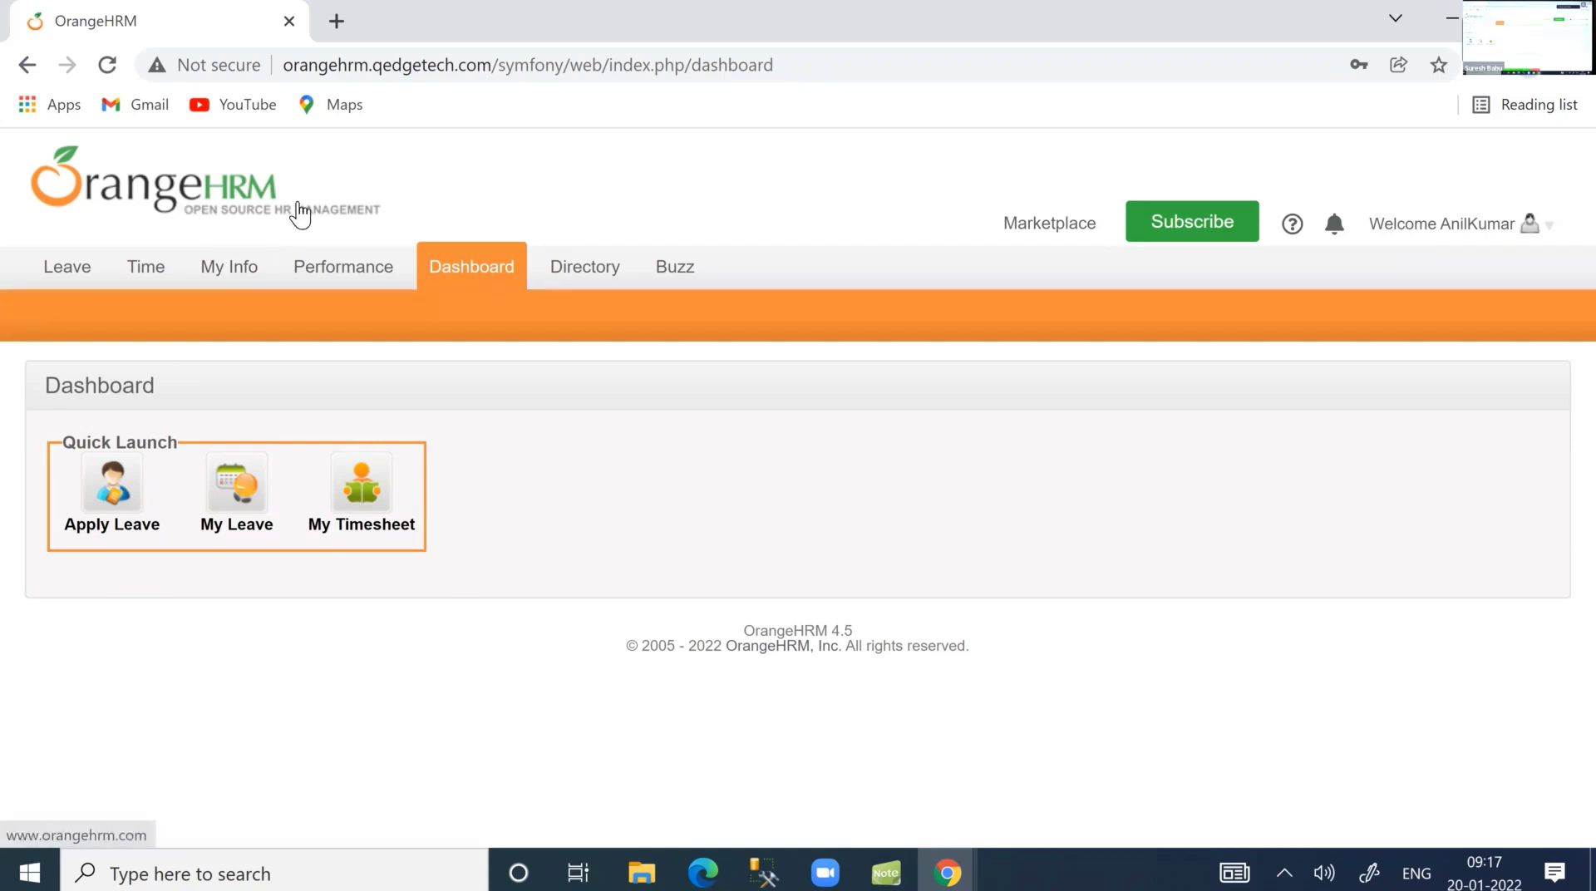
Review the ESS user's limited menus, then log out from the Welcome dropdown.
mouse_move(357, 273)
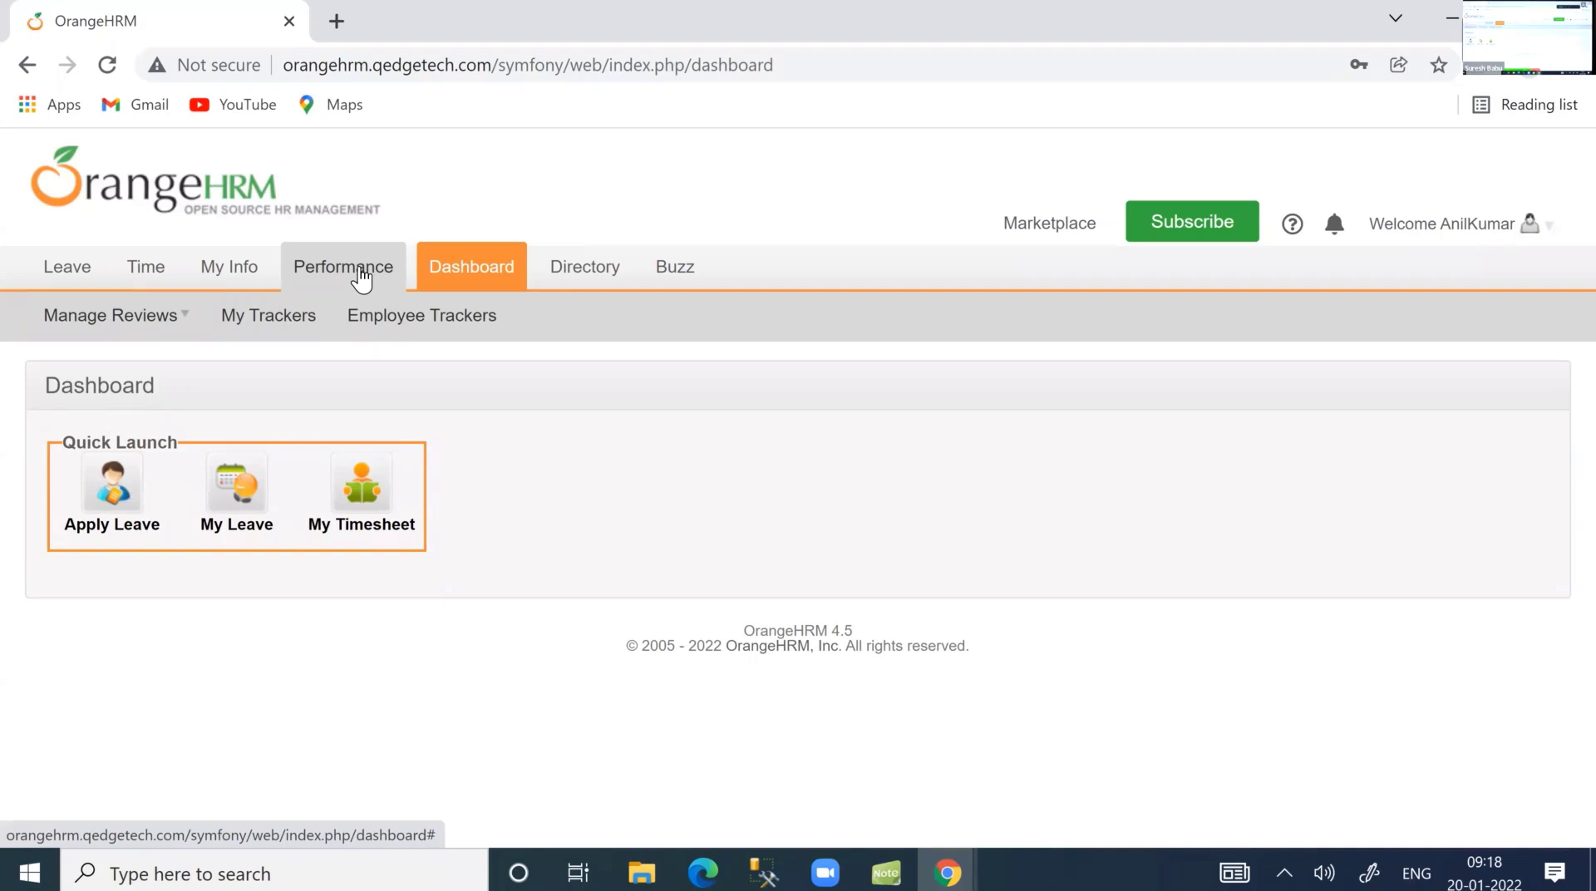
click(1523, 233)
click(1418, 306)
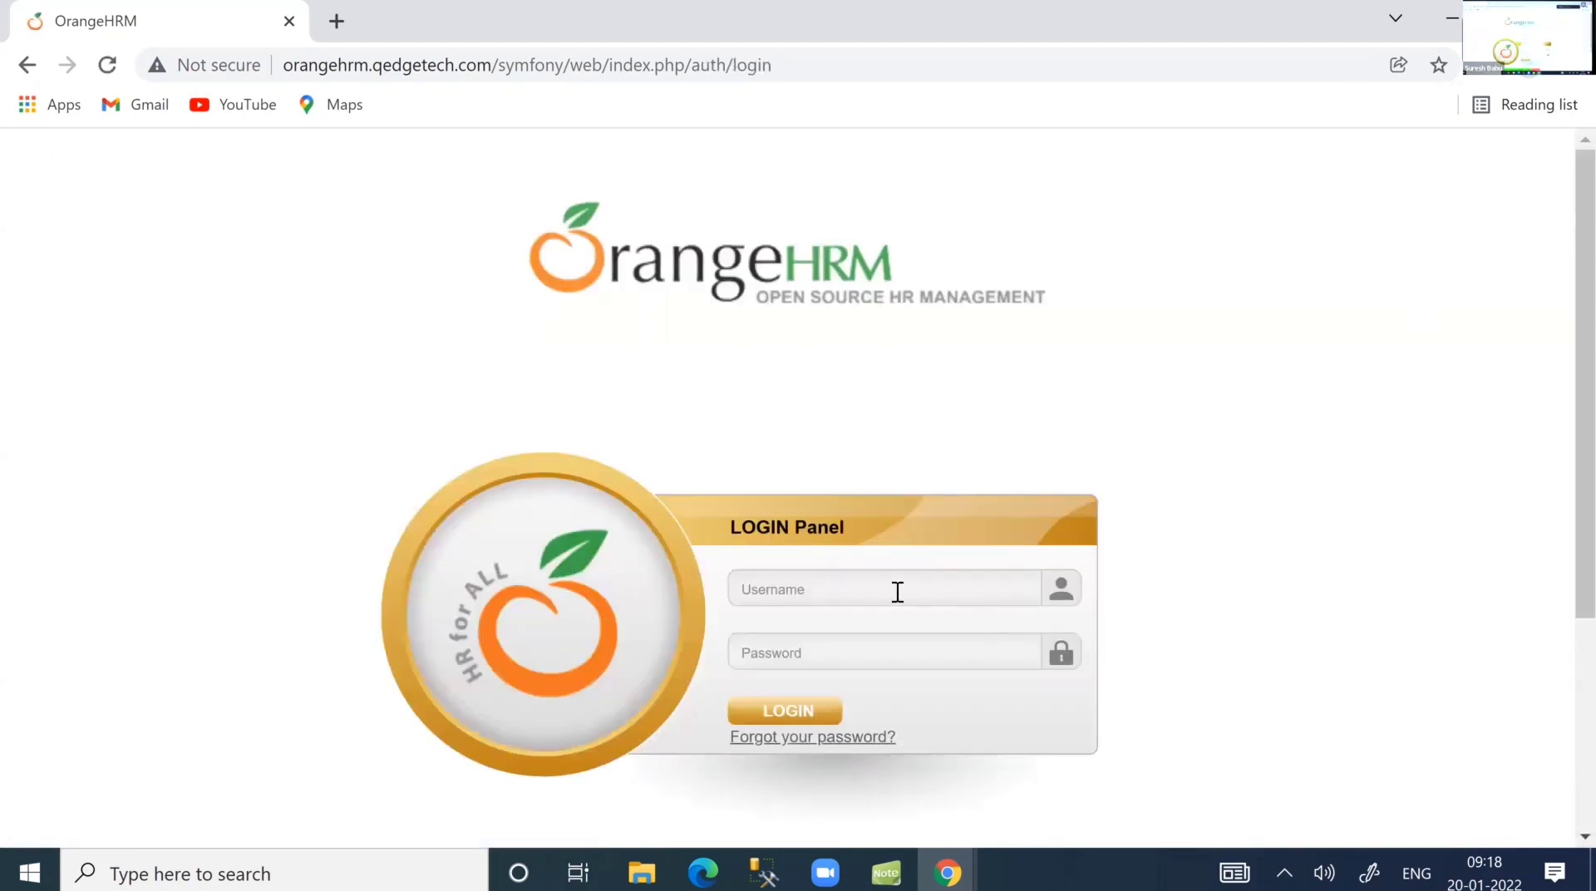
Dismiss the saved-username suggestions and sign back in with the administrator credentials.
click(894, 591)
click(660, 370)
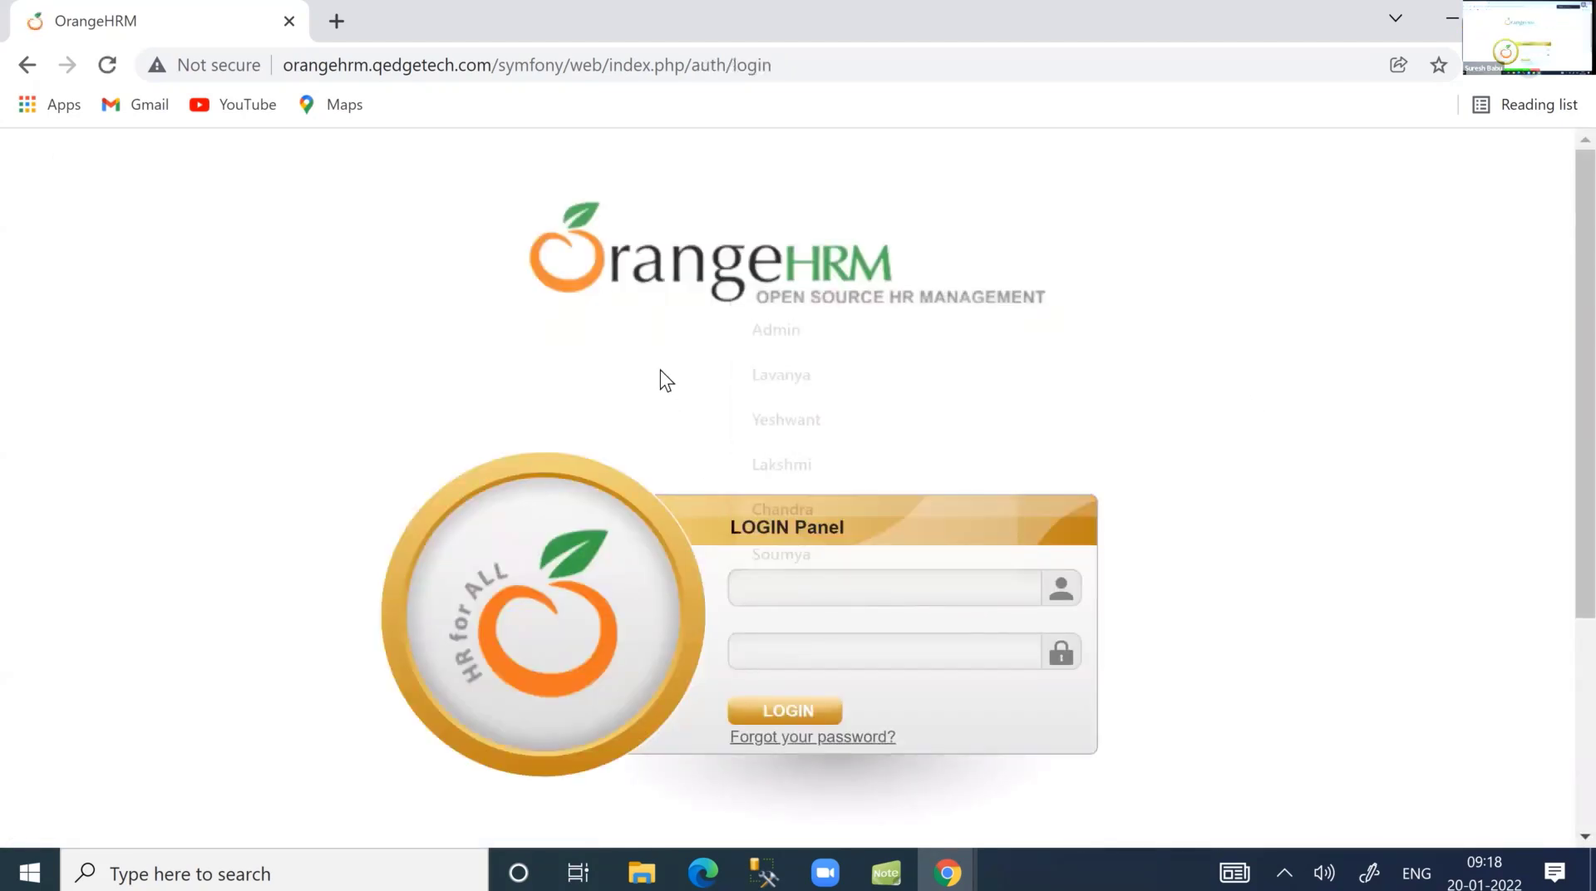
click(820, 612)
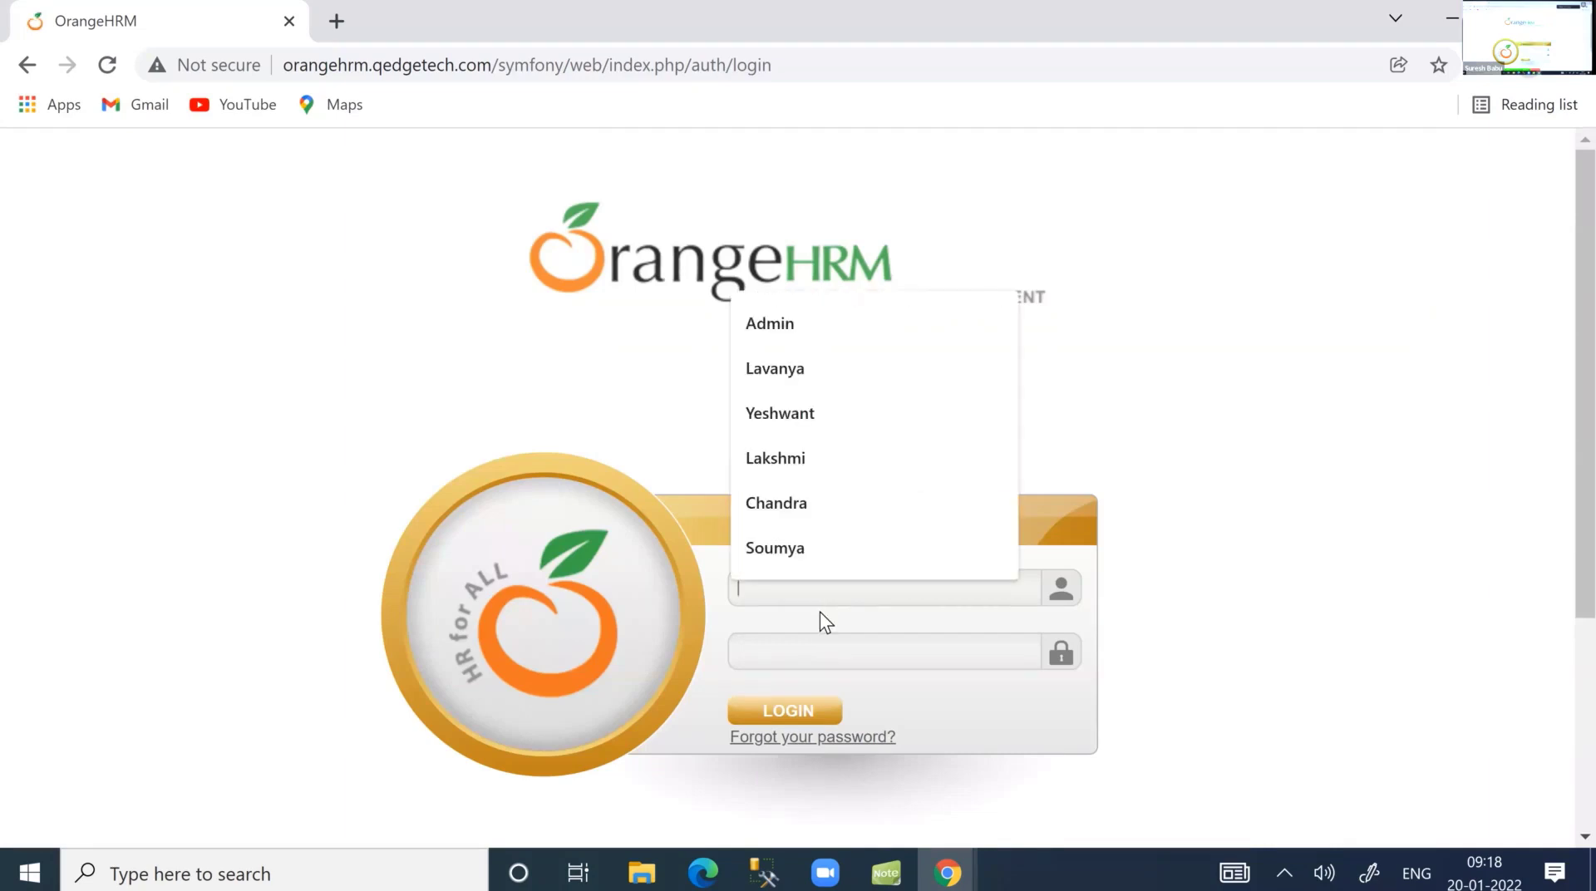
text(Admin)
key(Tab)
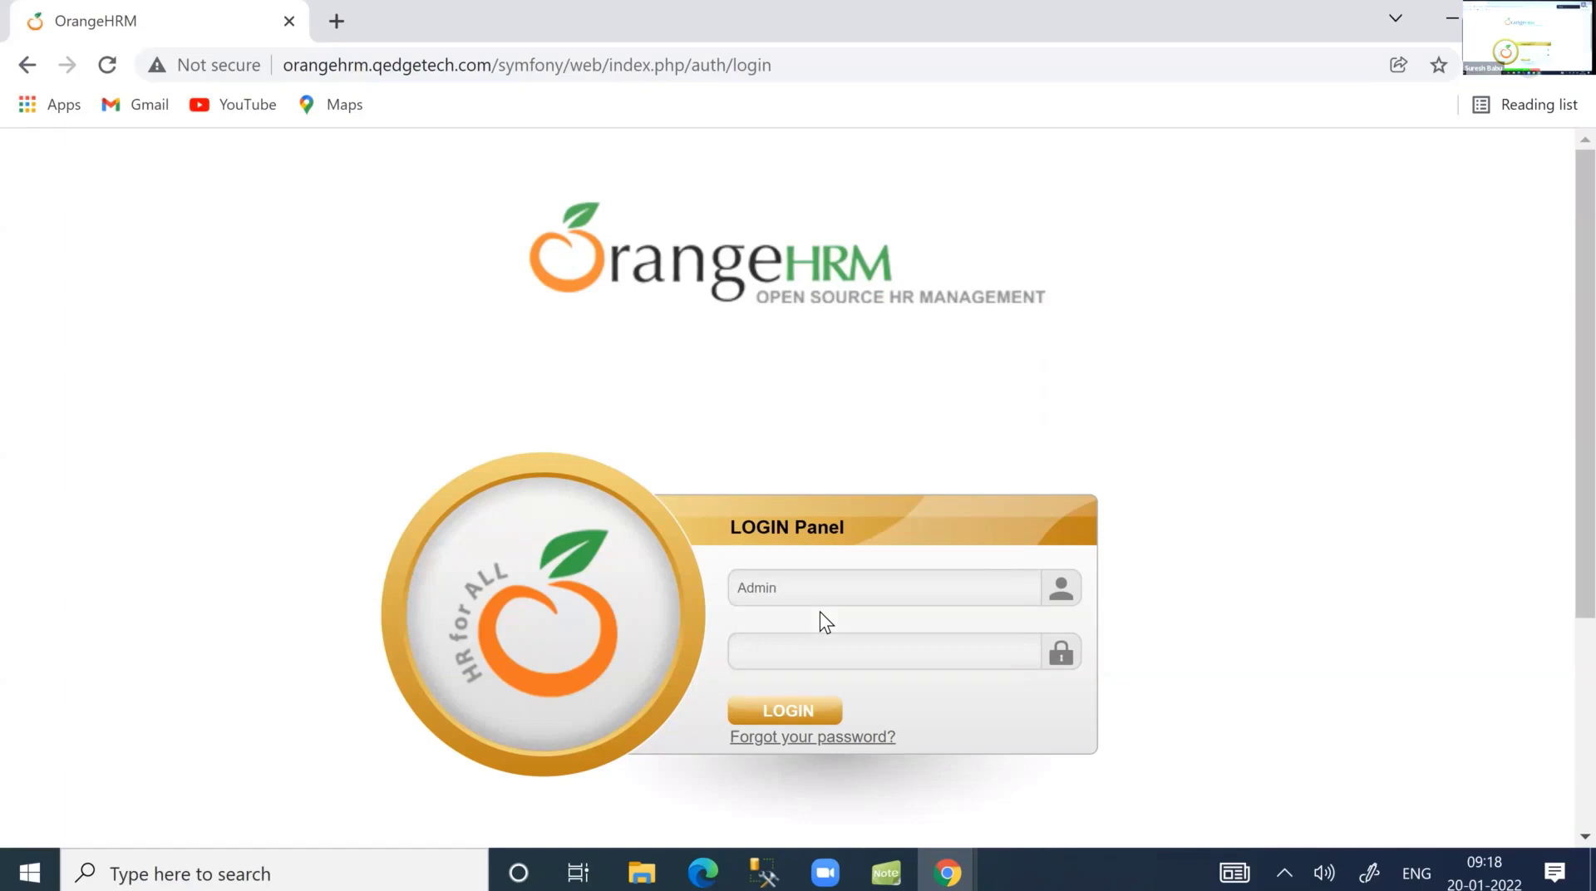
click(820, 708)
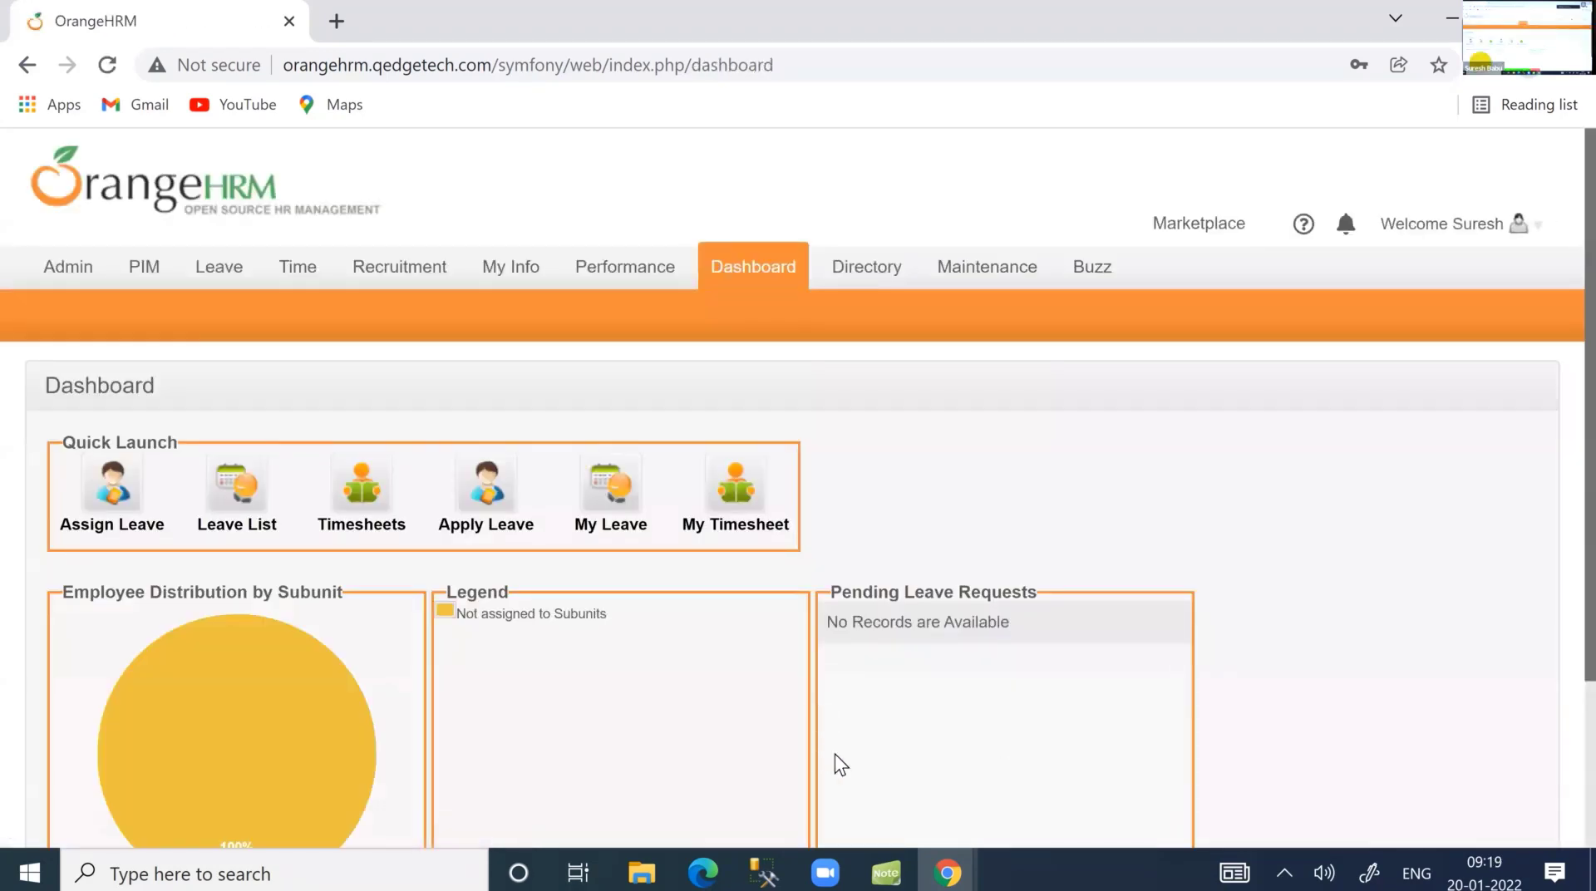
Add a second employee with first and last name in PIM and save the record.
mouse_move(144, 268)
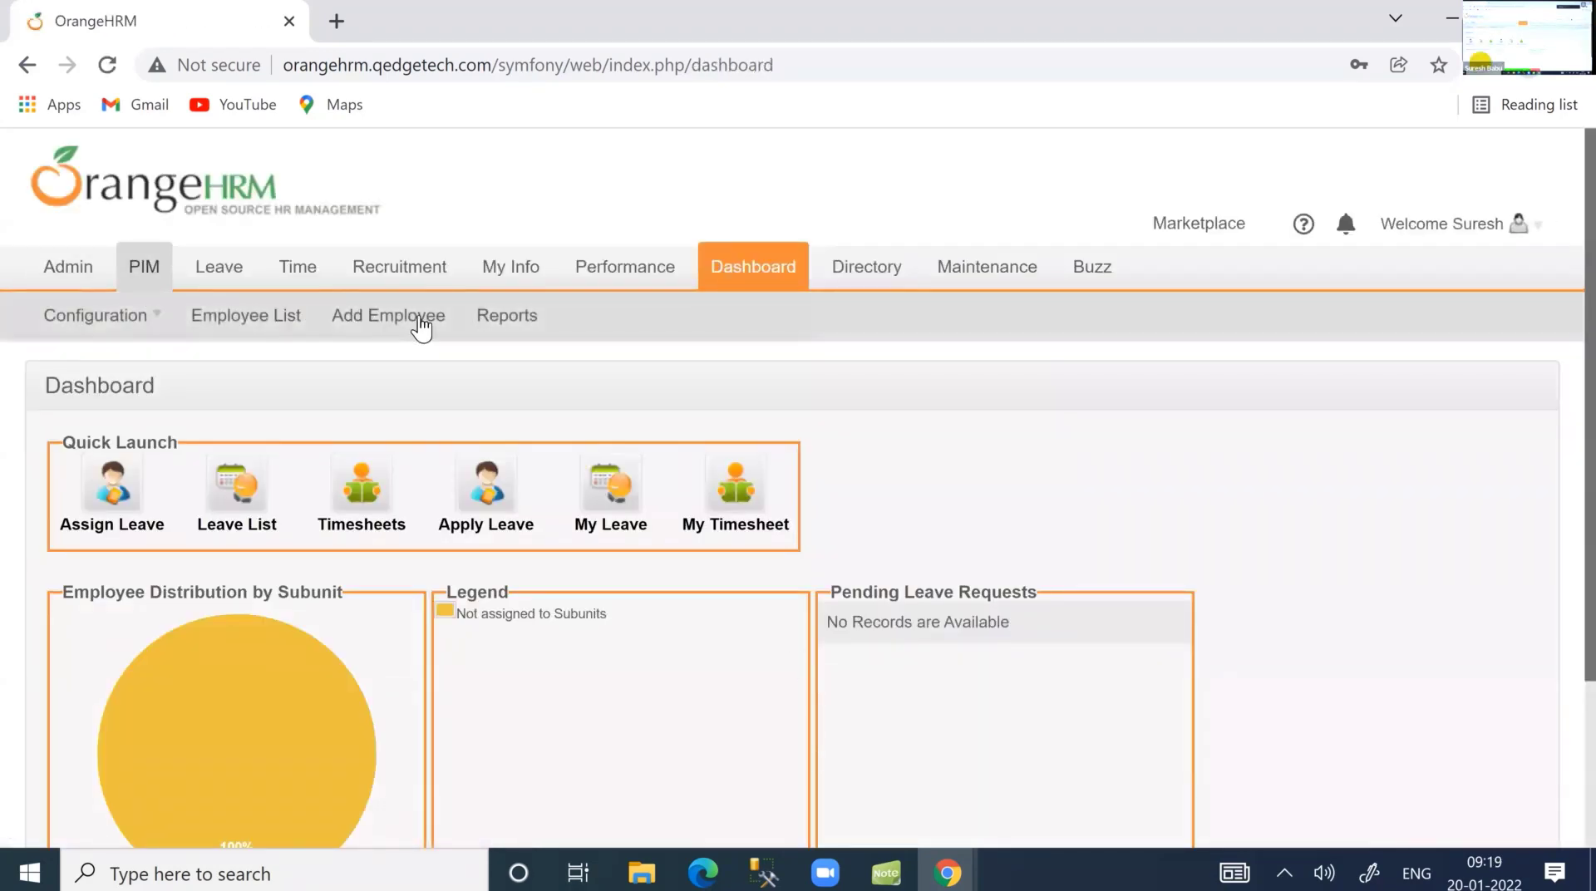
click(422, 325)
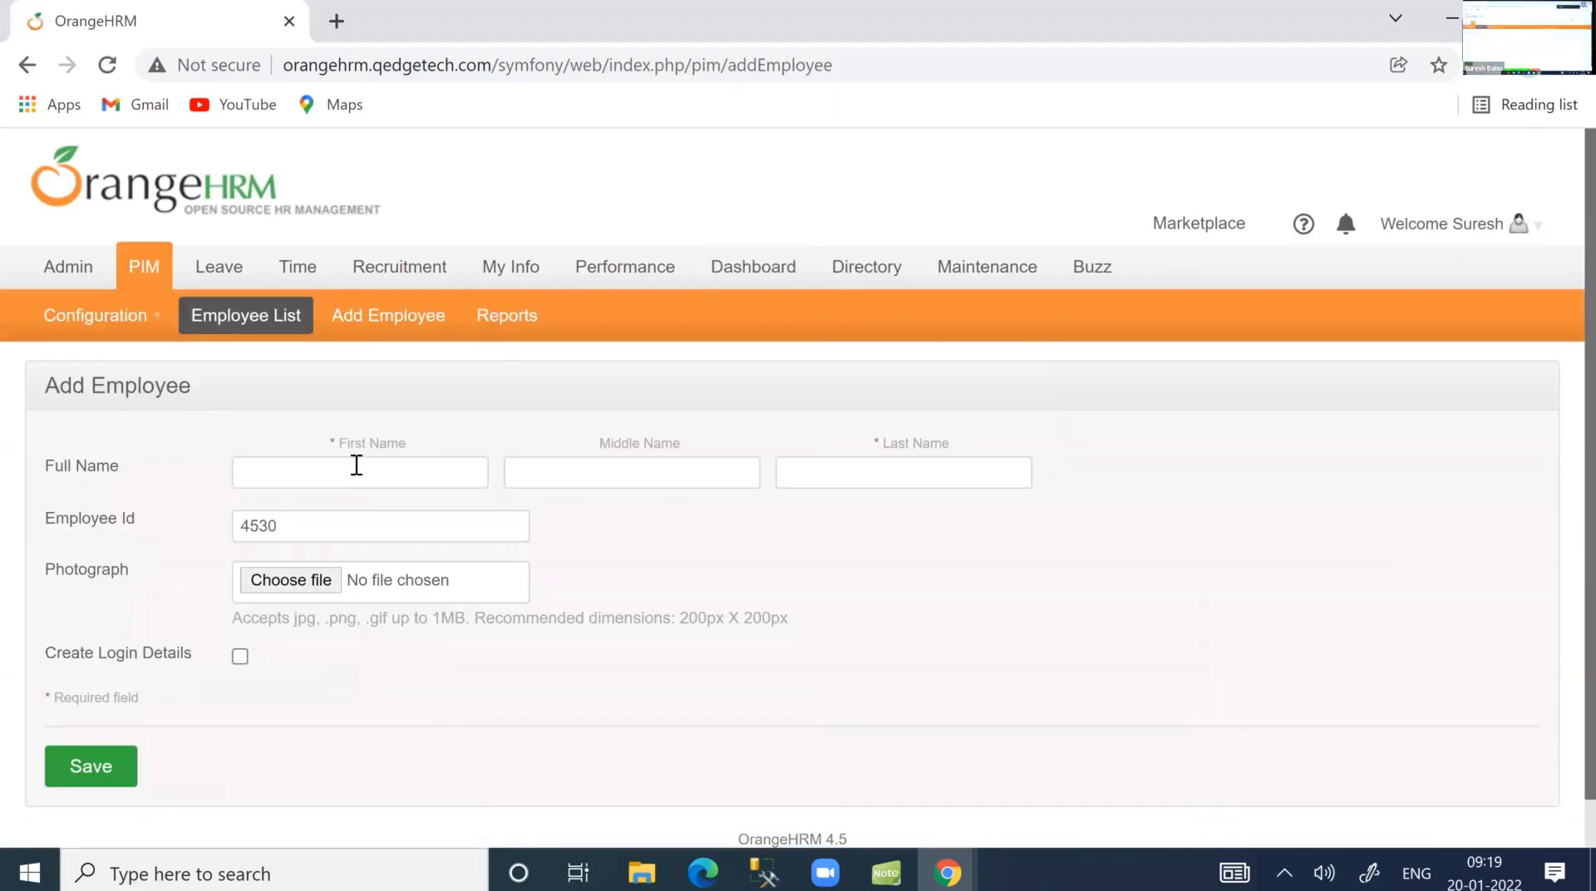
click(356, 471)
key(Tab)
key(Tab)
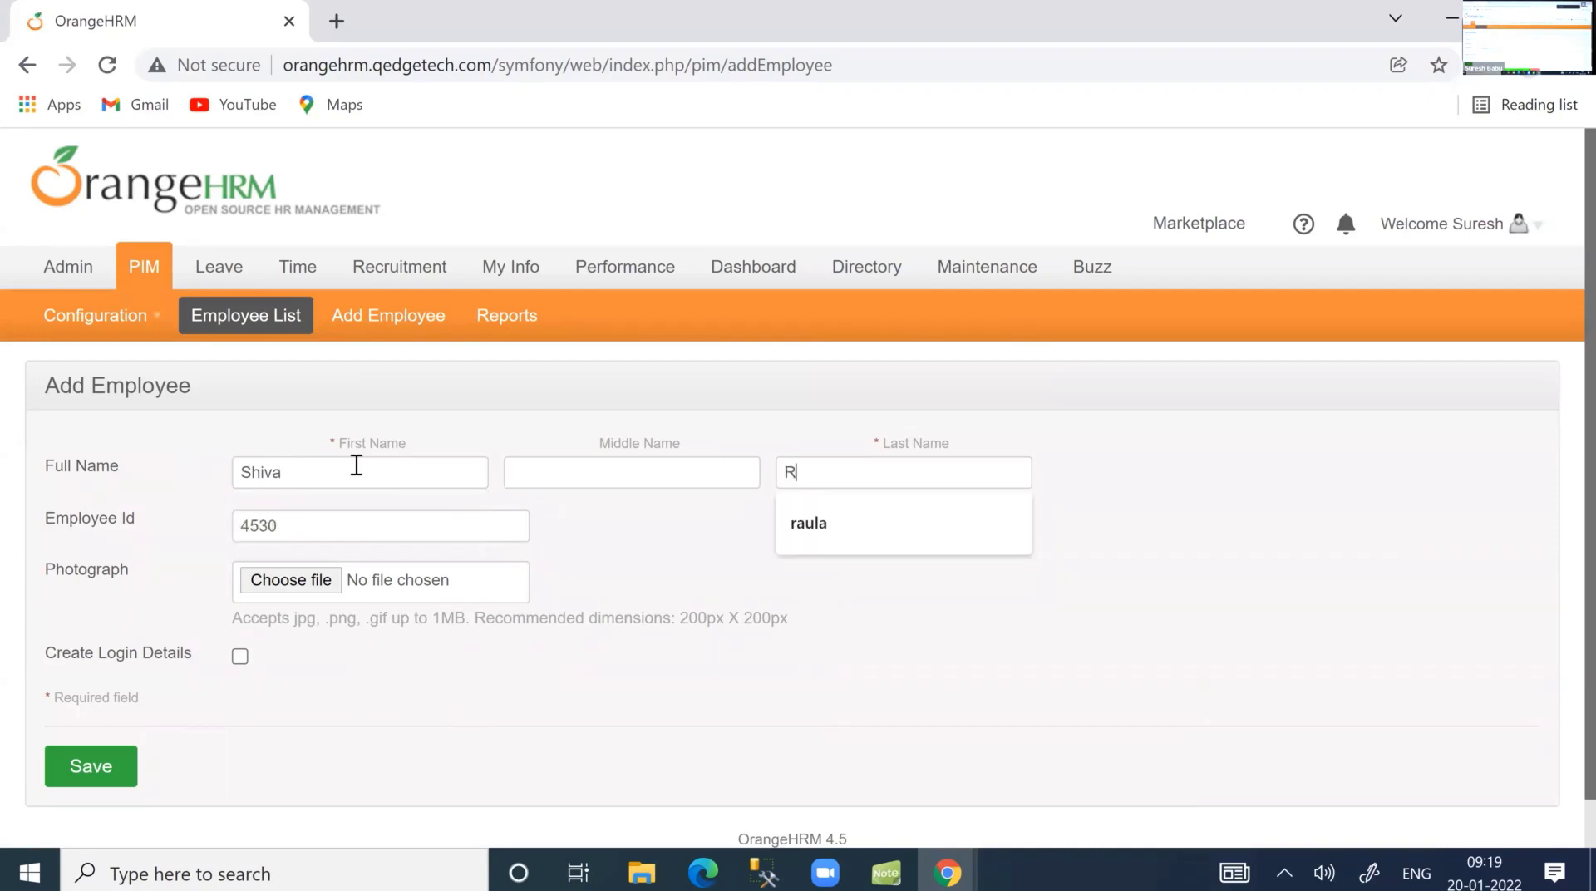
key(Tab)
click(99, 765)
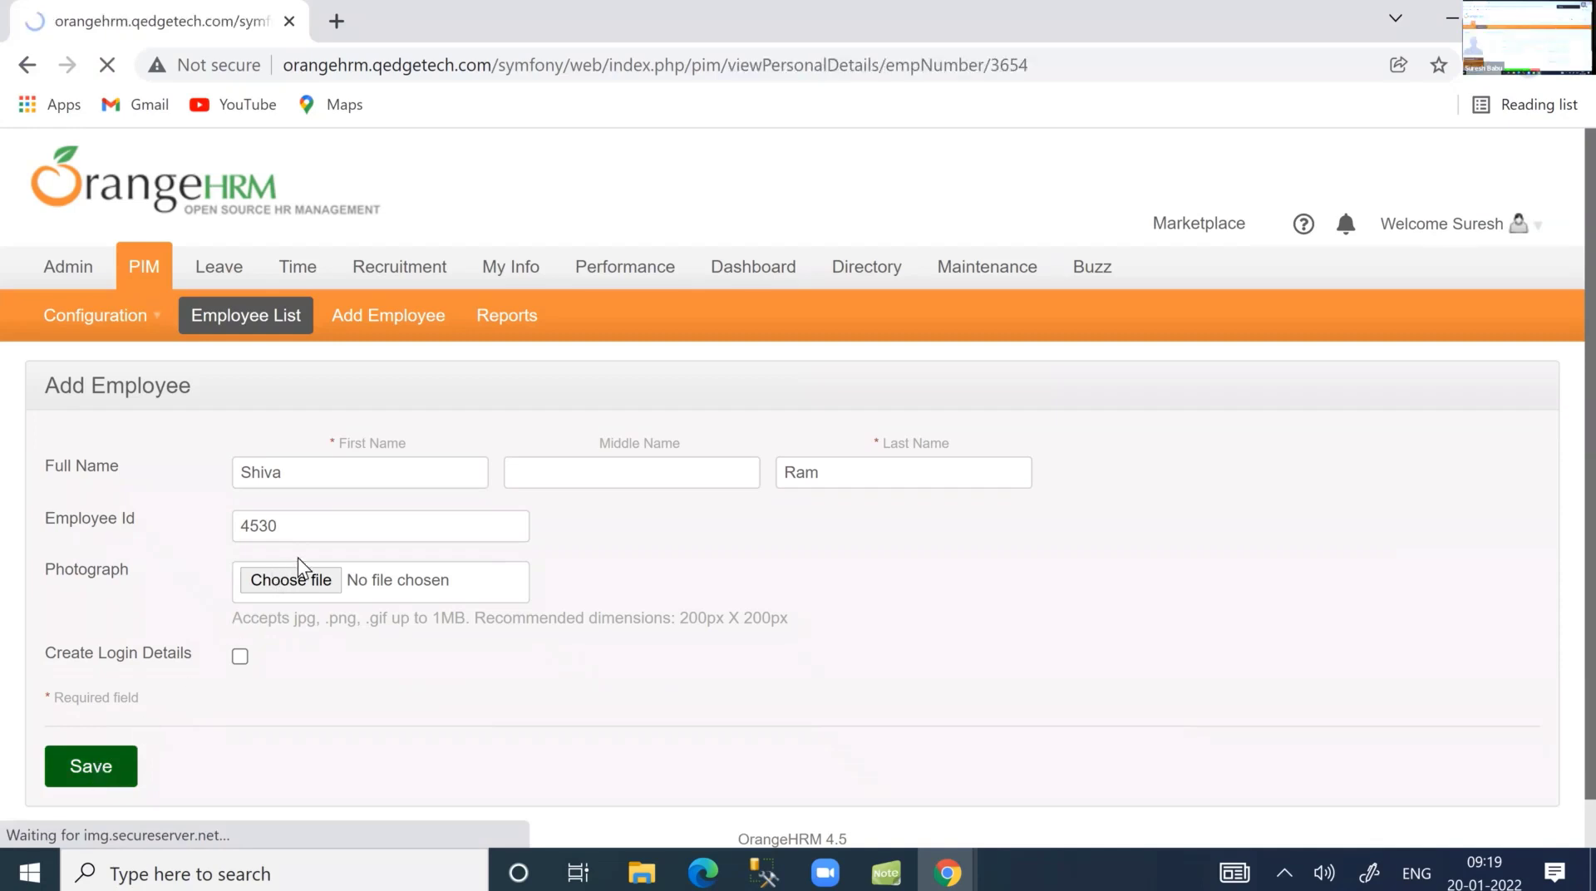
mouse_move(62, 283)
mouse_move(63, 317)
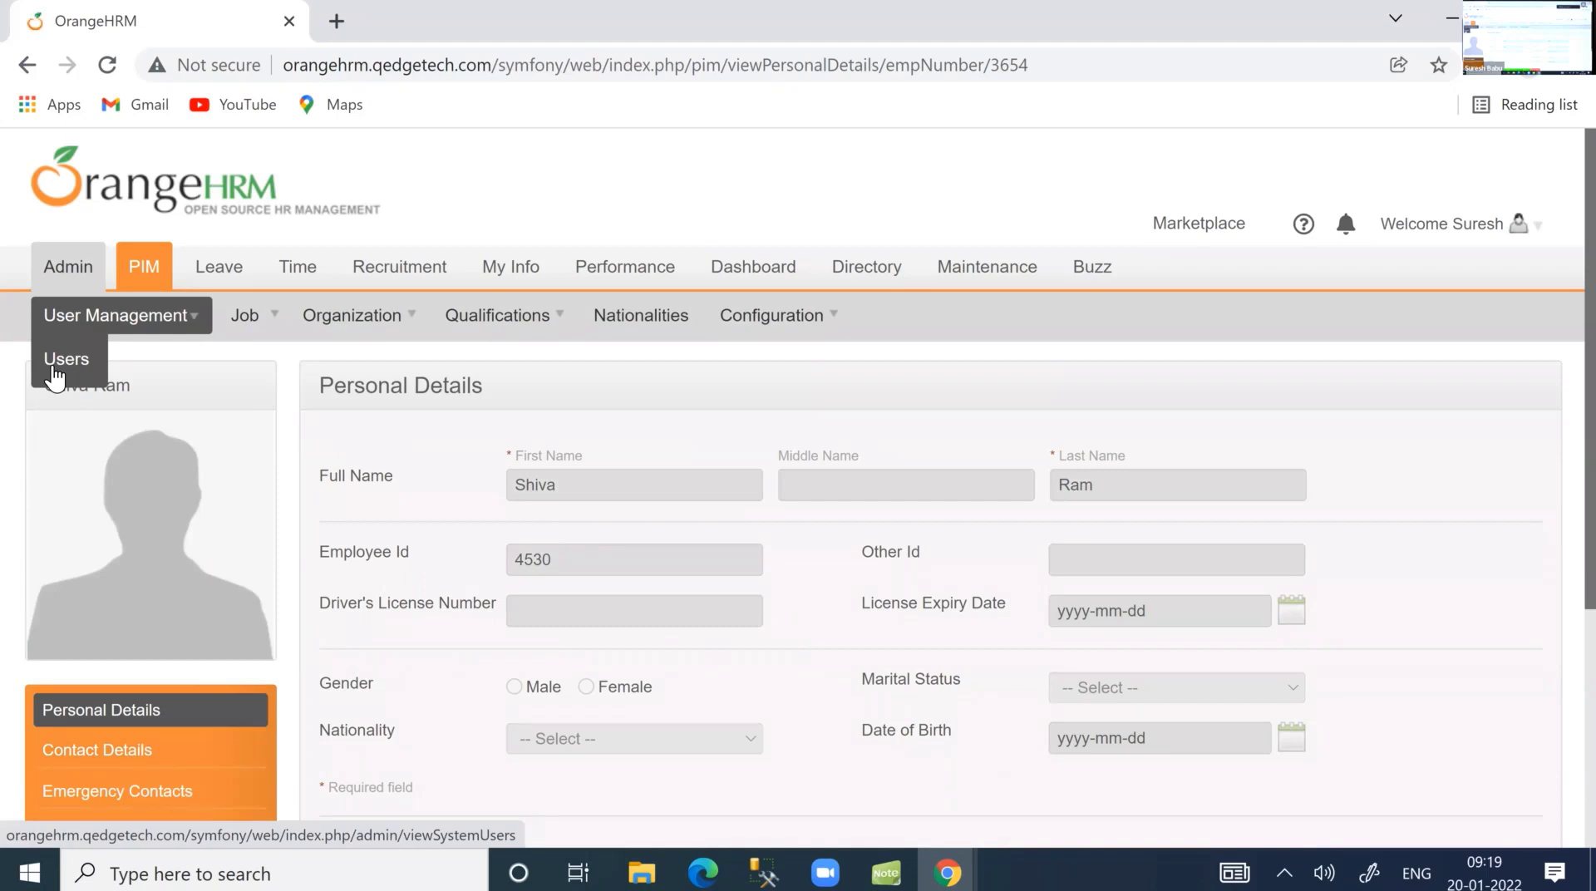
Start a new system user with the Admin role for the second employee.
click(60, 360)
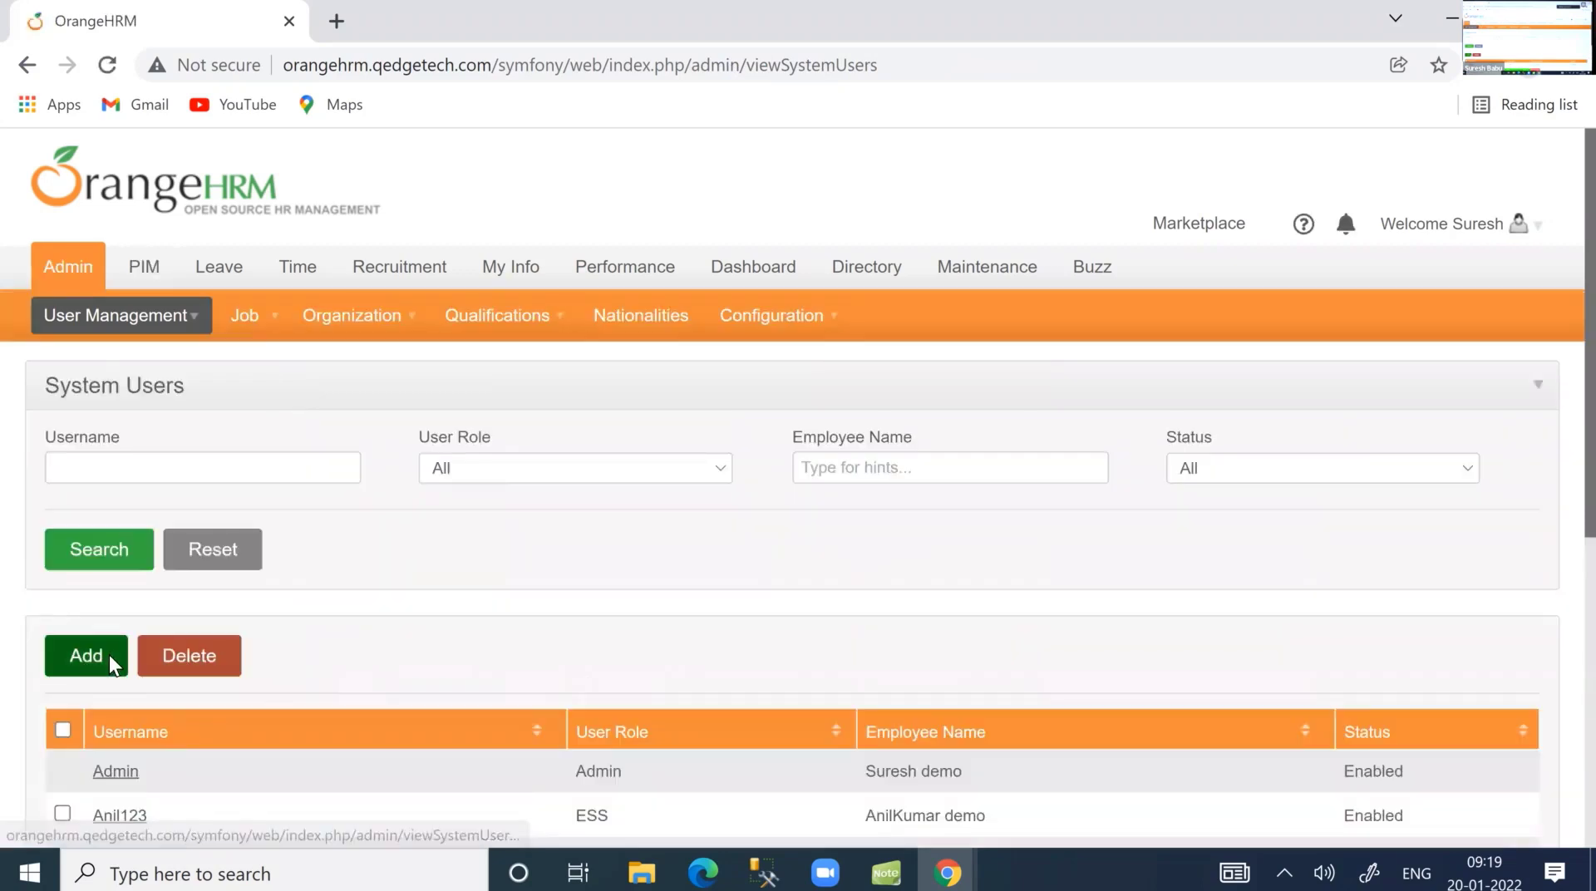
click(108, 655)
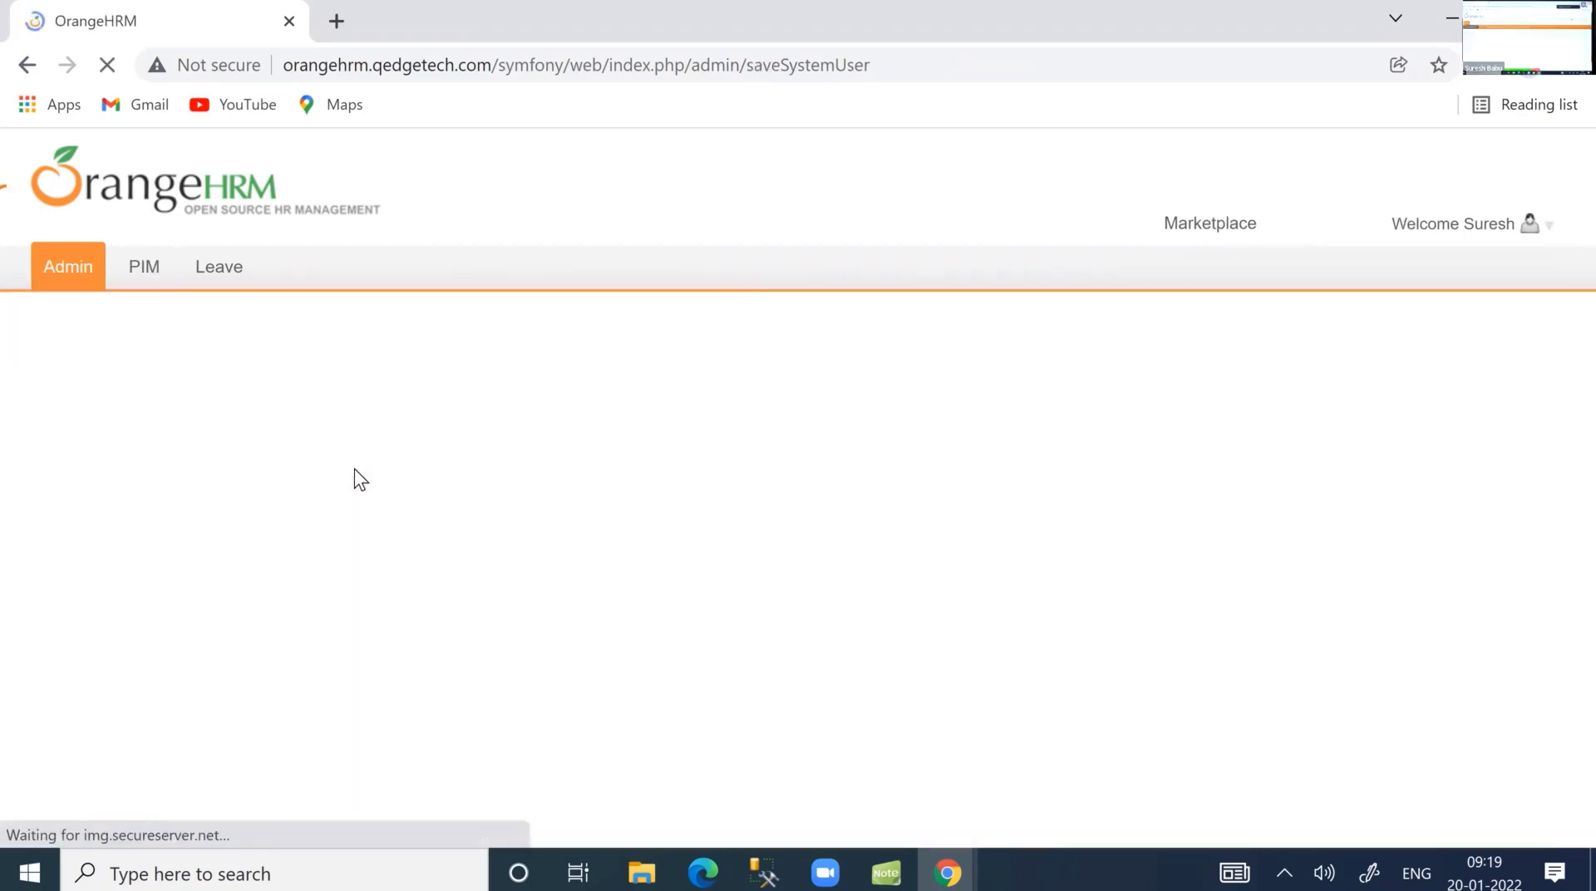
click(319, 462)
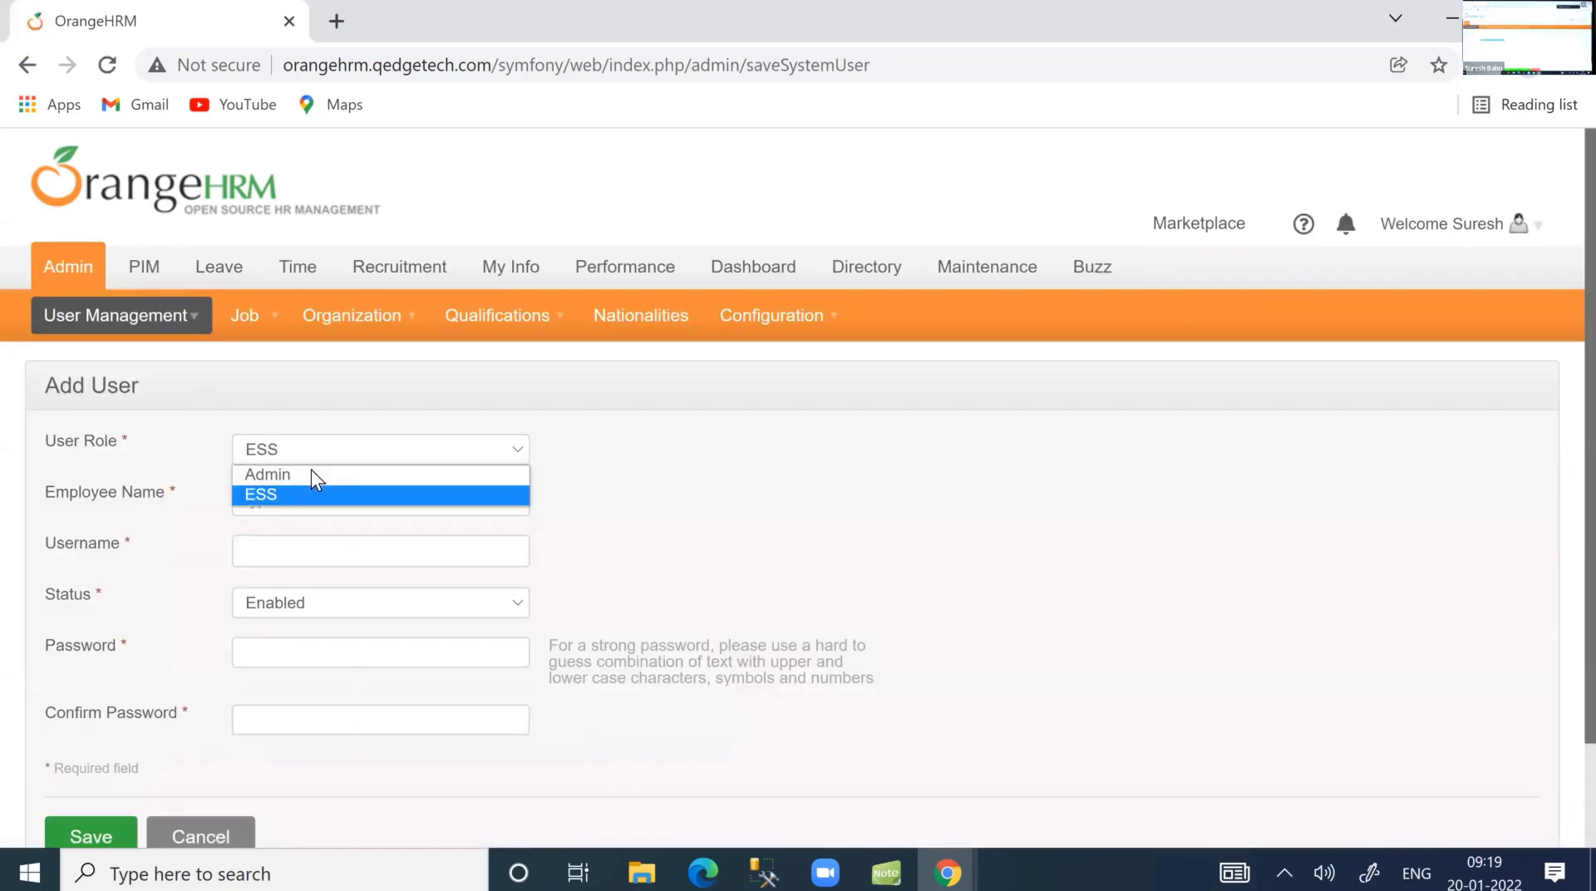
click(311, 474)
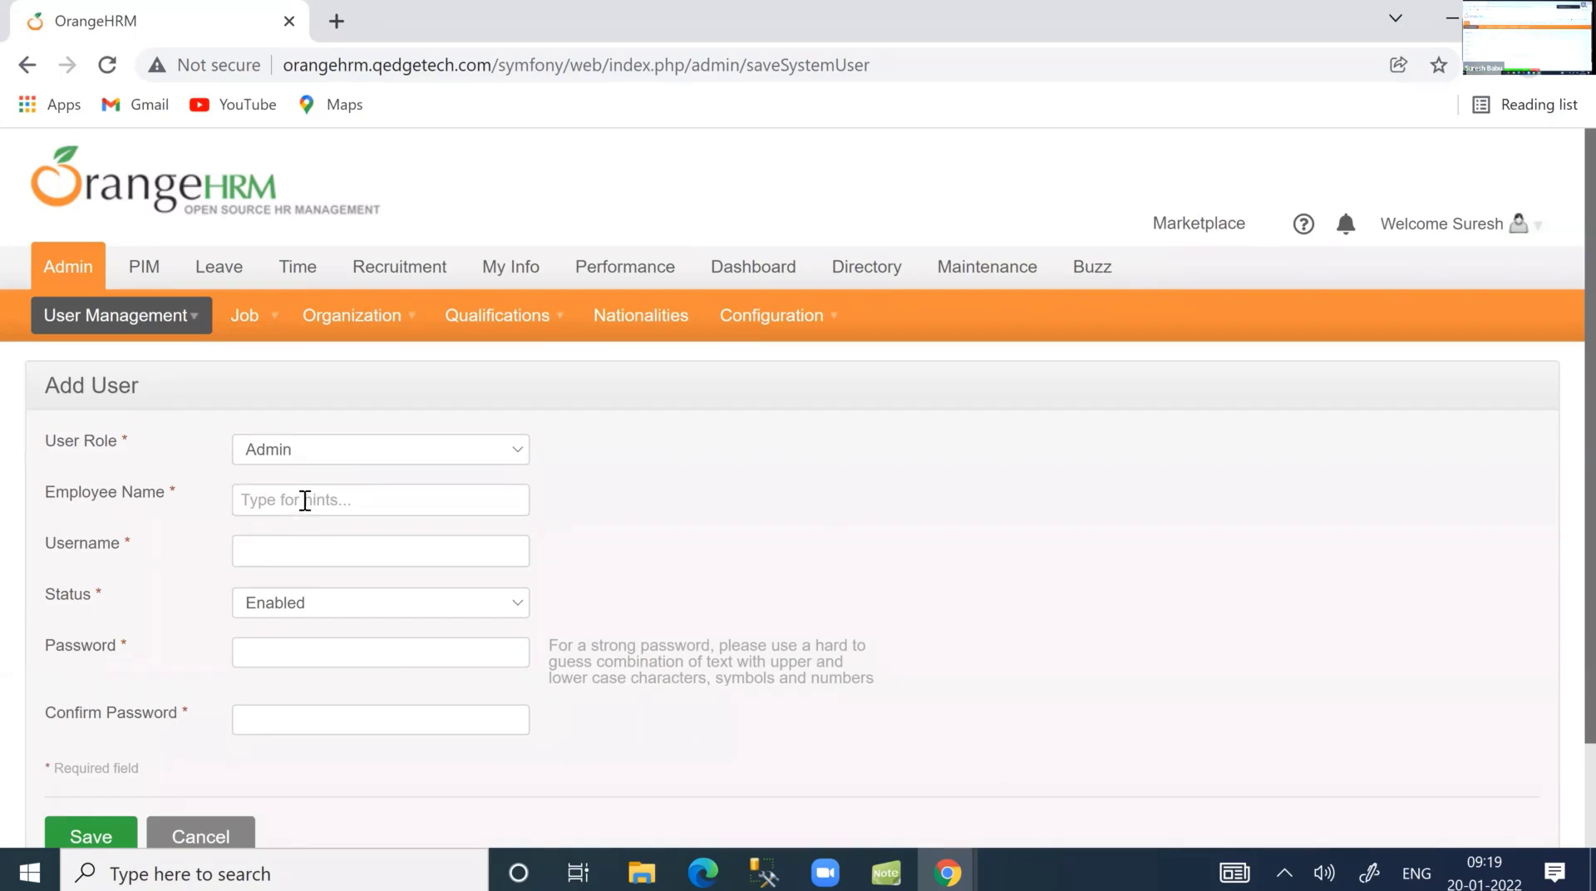
click(305, 501)
text(Shi)
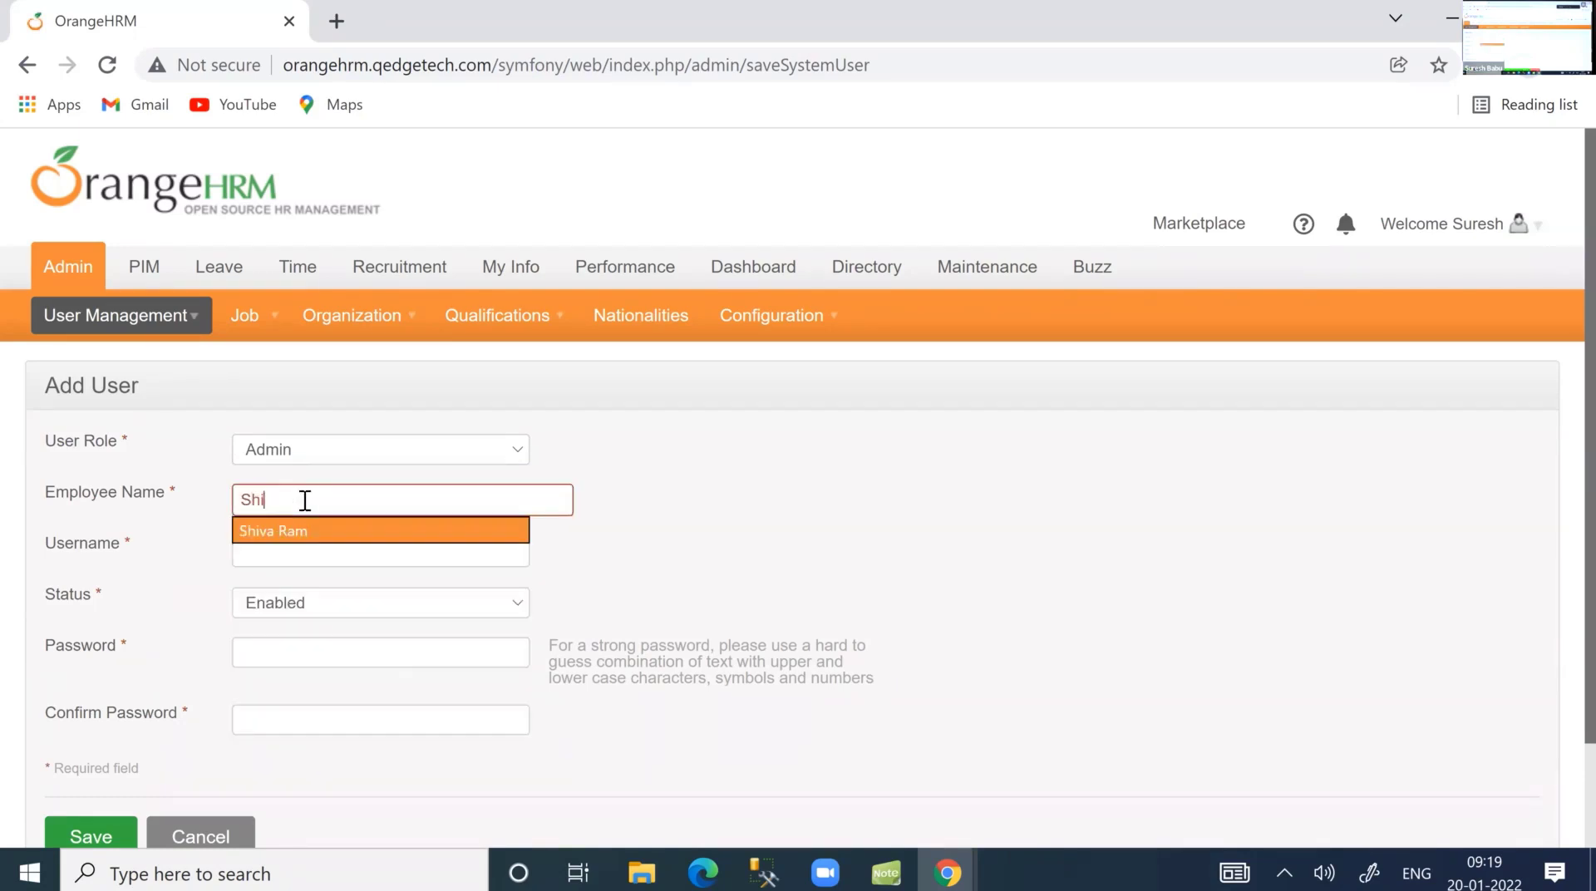
click(293, 524)
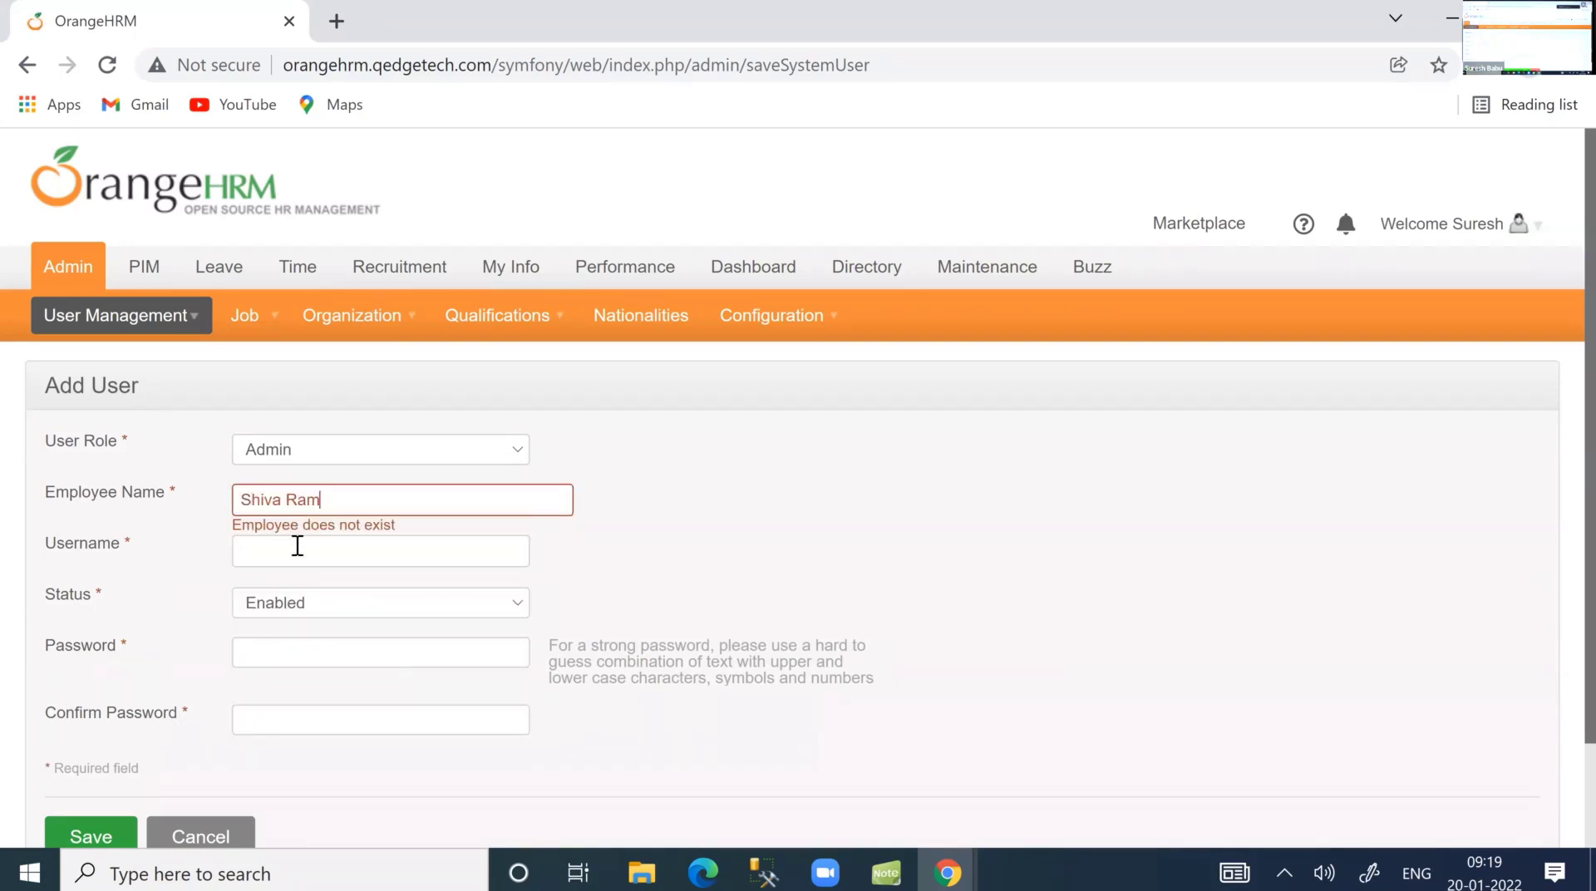
Enter the login's username, password and confirmation password, then save the user.
click(293, 556)
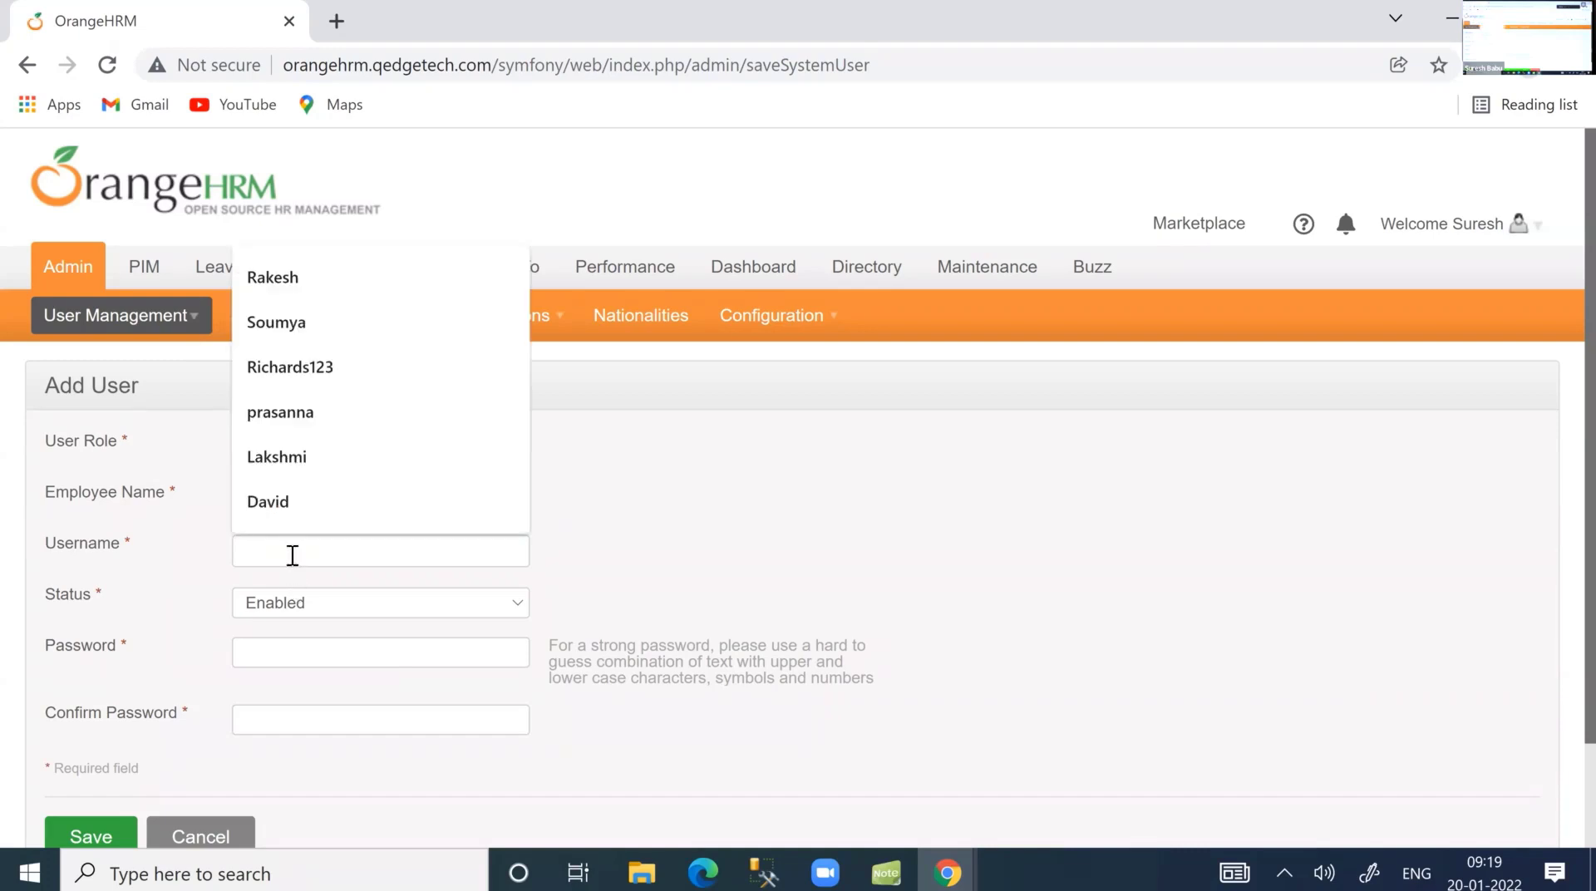
text(Shiva)
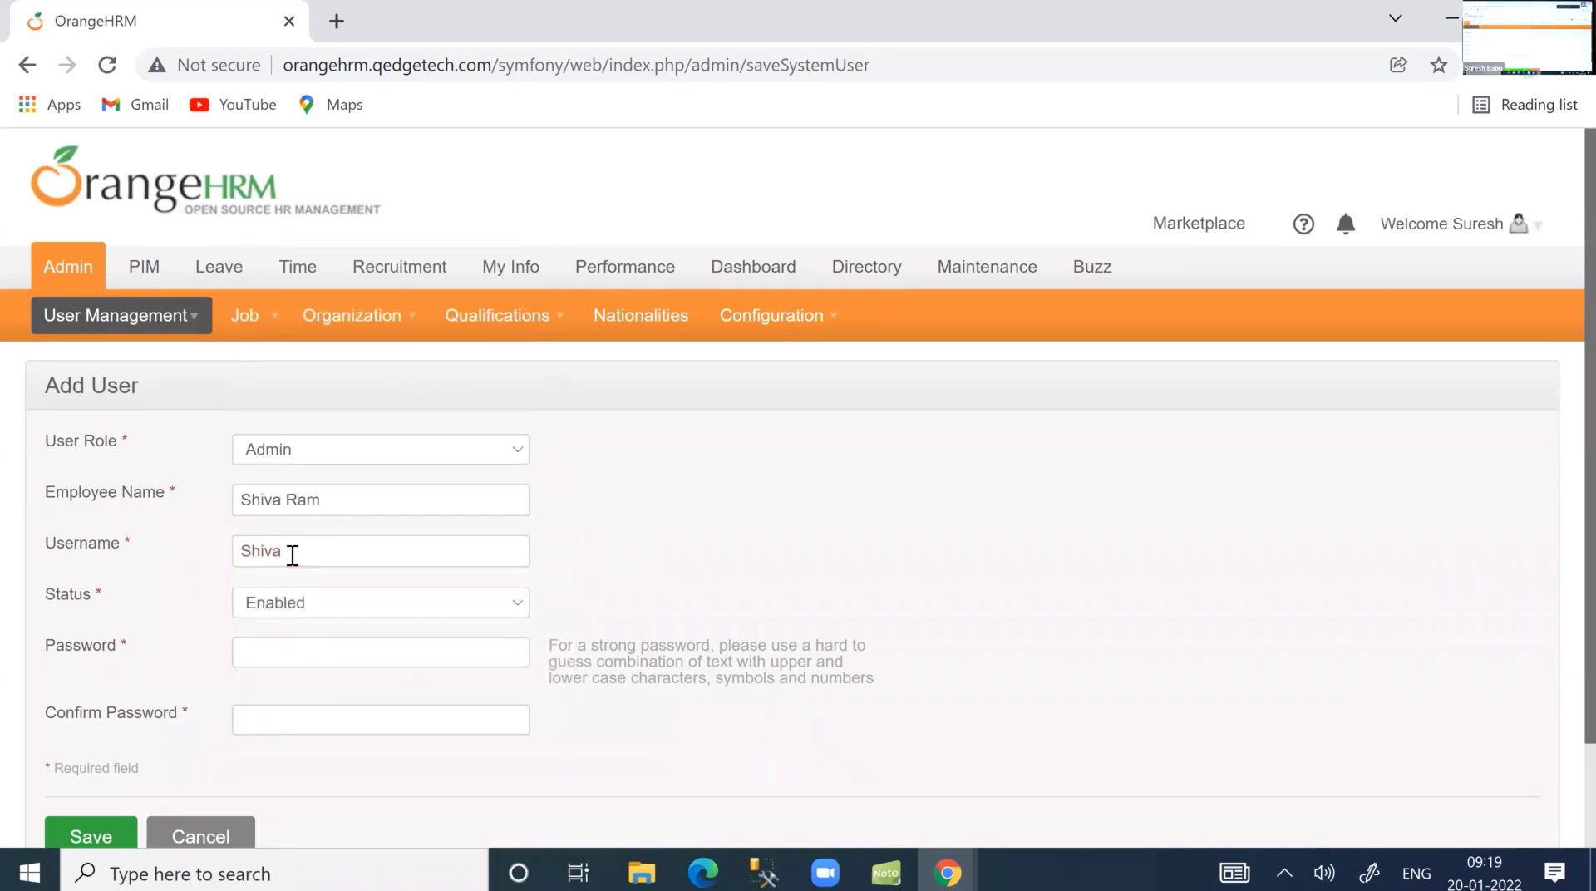
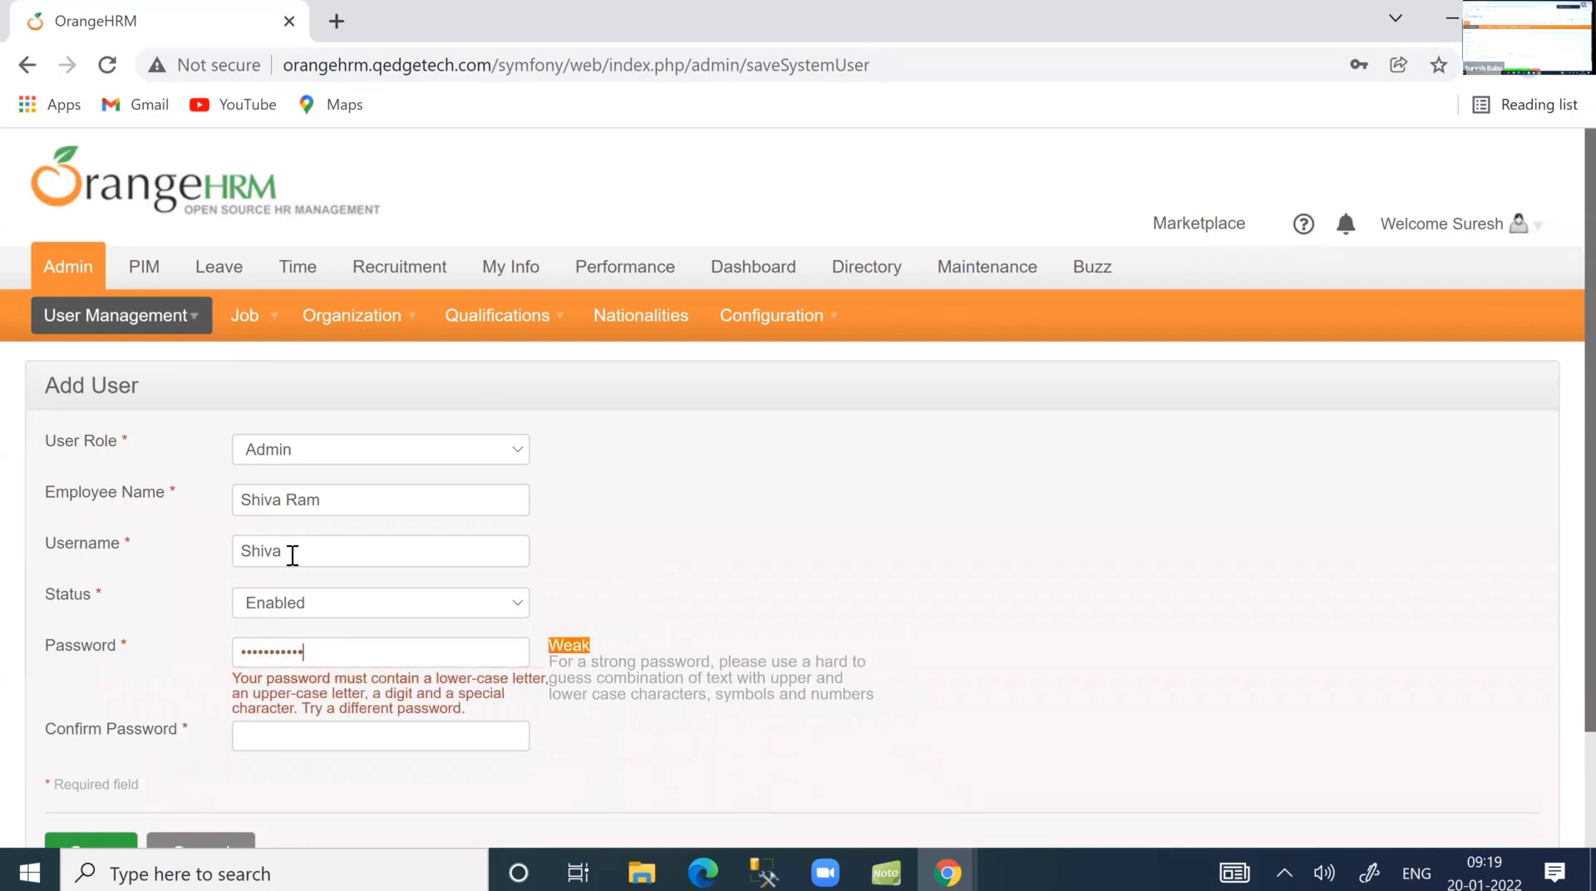
scroll(269, 656, down, 2)
click(272, 608)
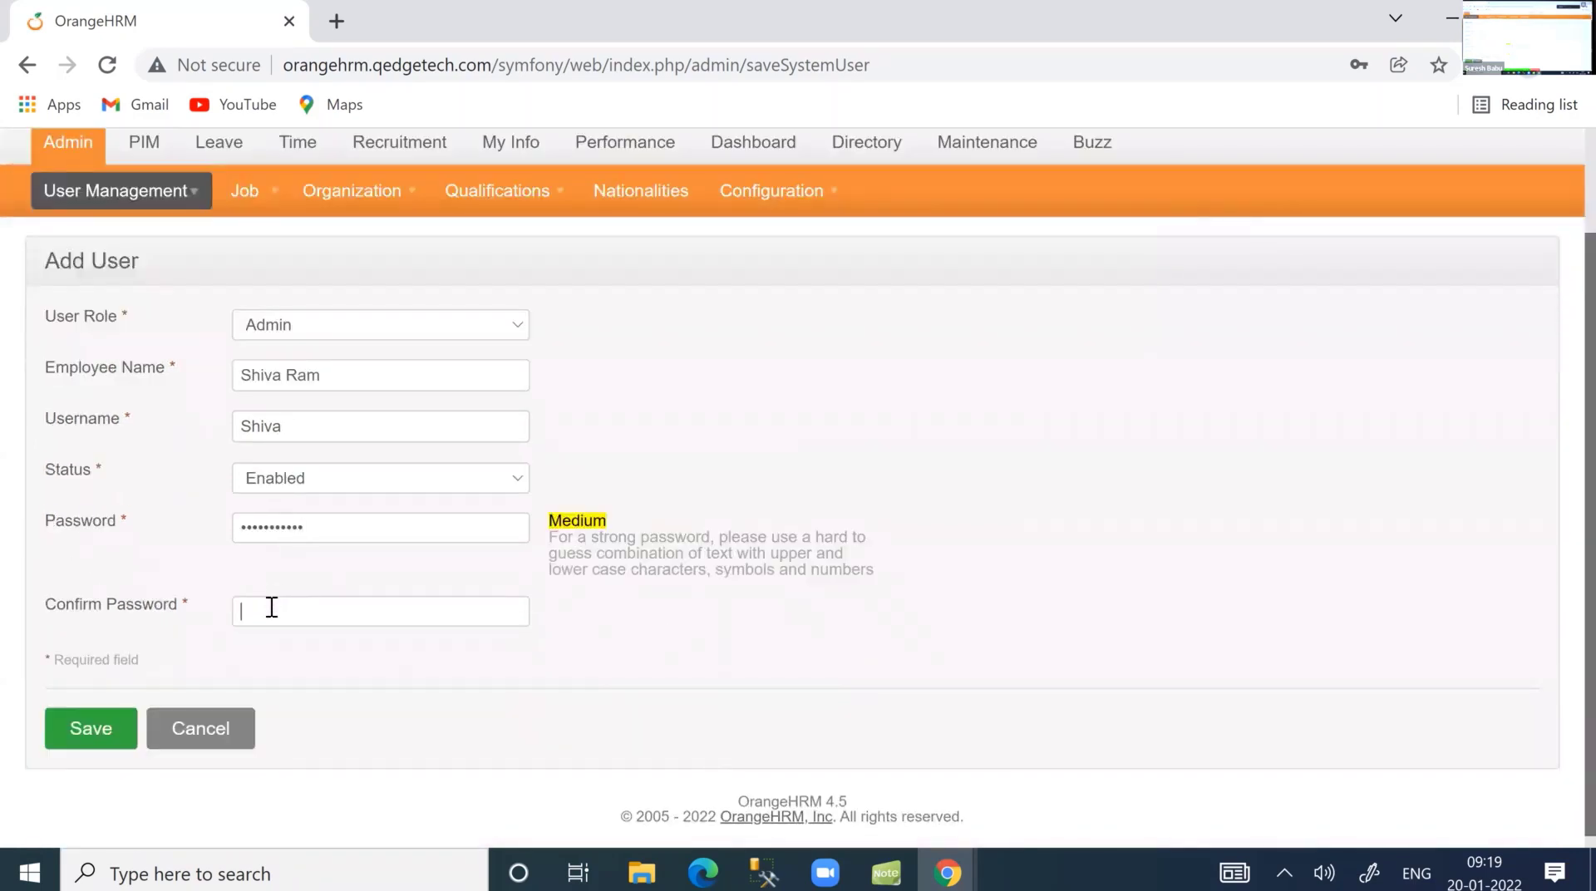
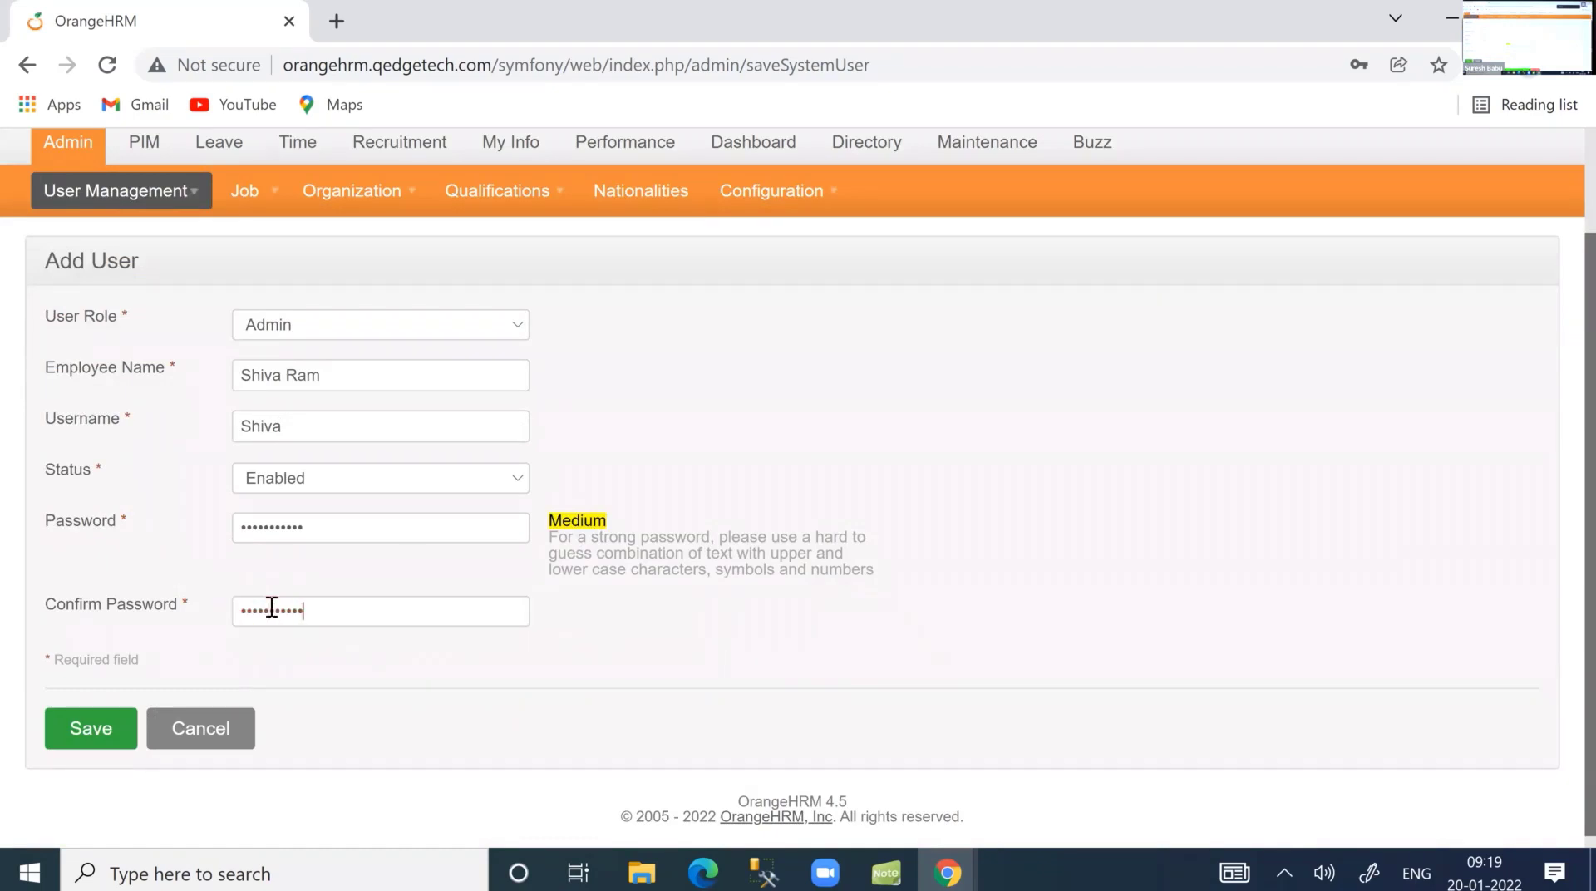
click(86, 733)
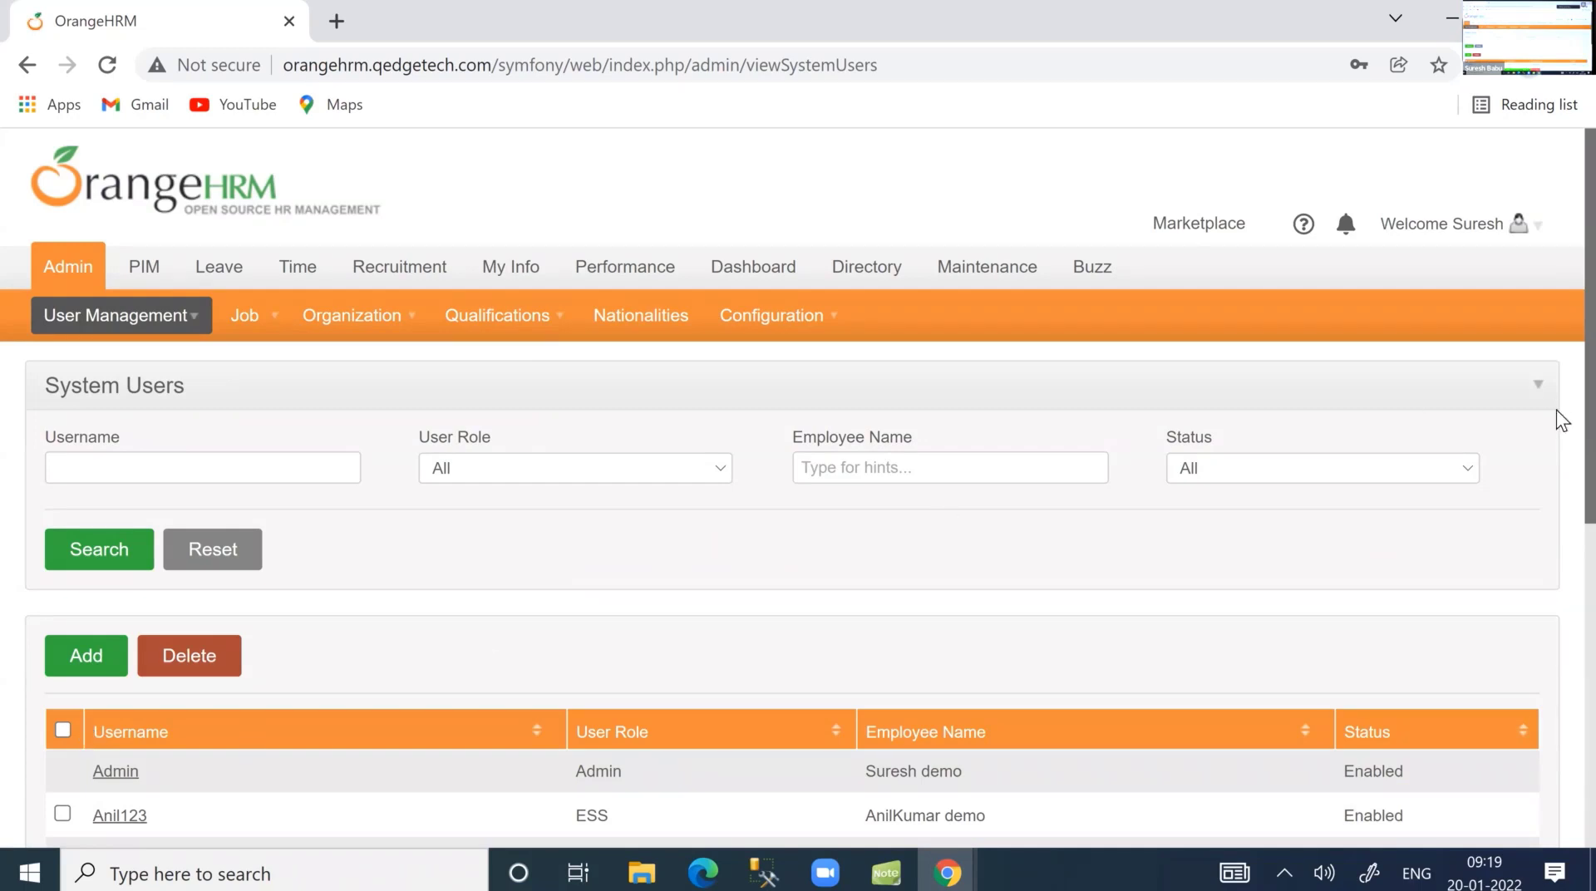
Log out from the Welcome menu and log back in with the new Admin-role user's username and password.
click(1514, 226)
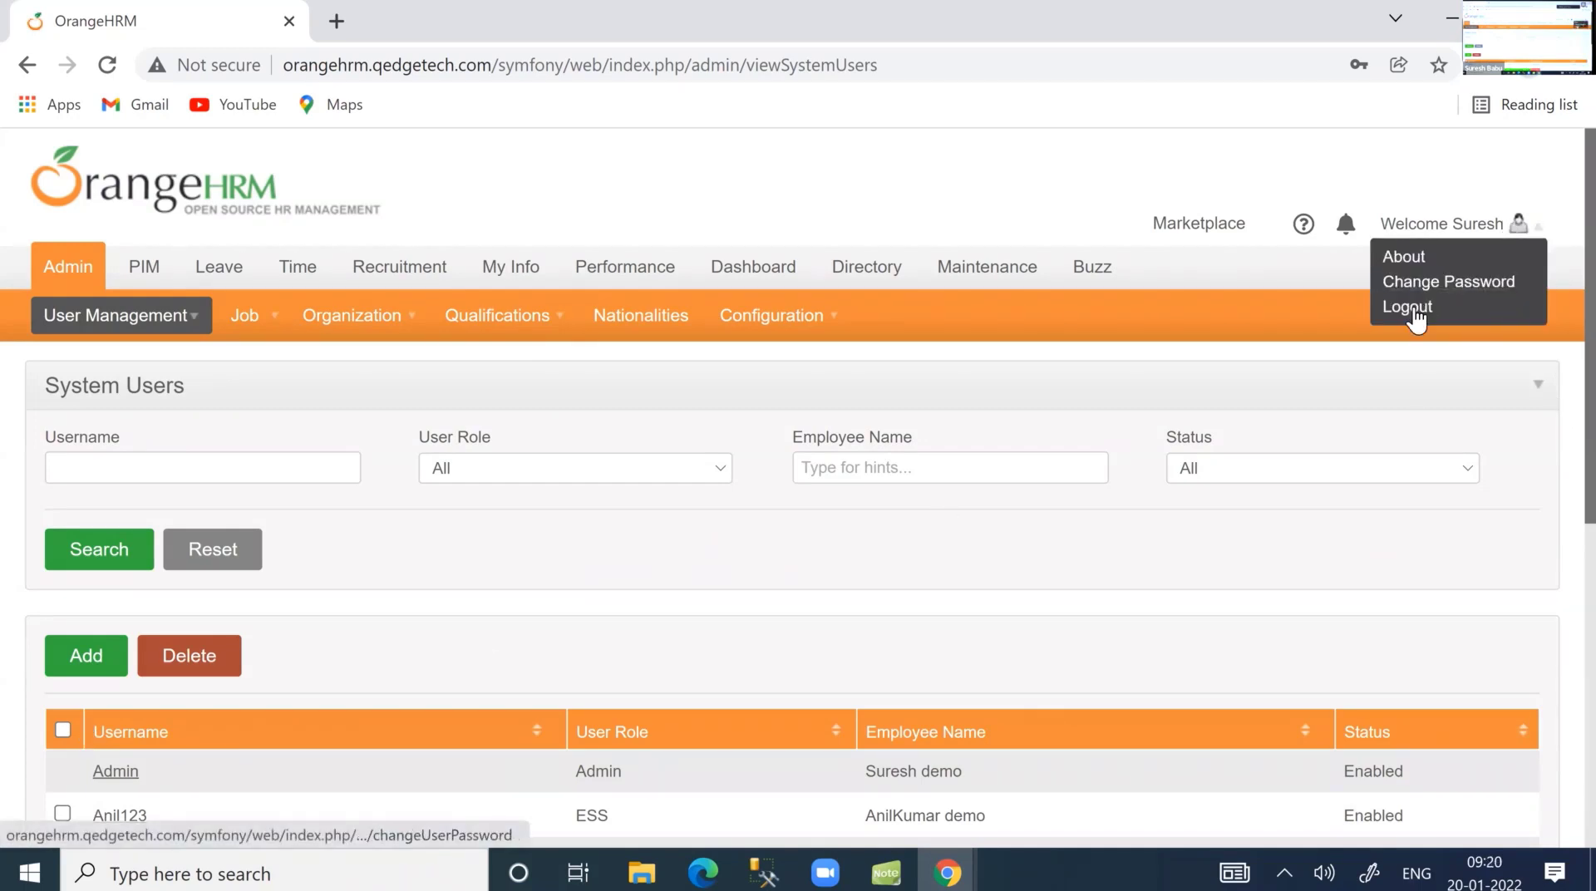
click(1413, 309)
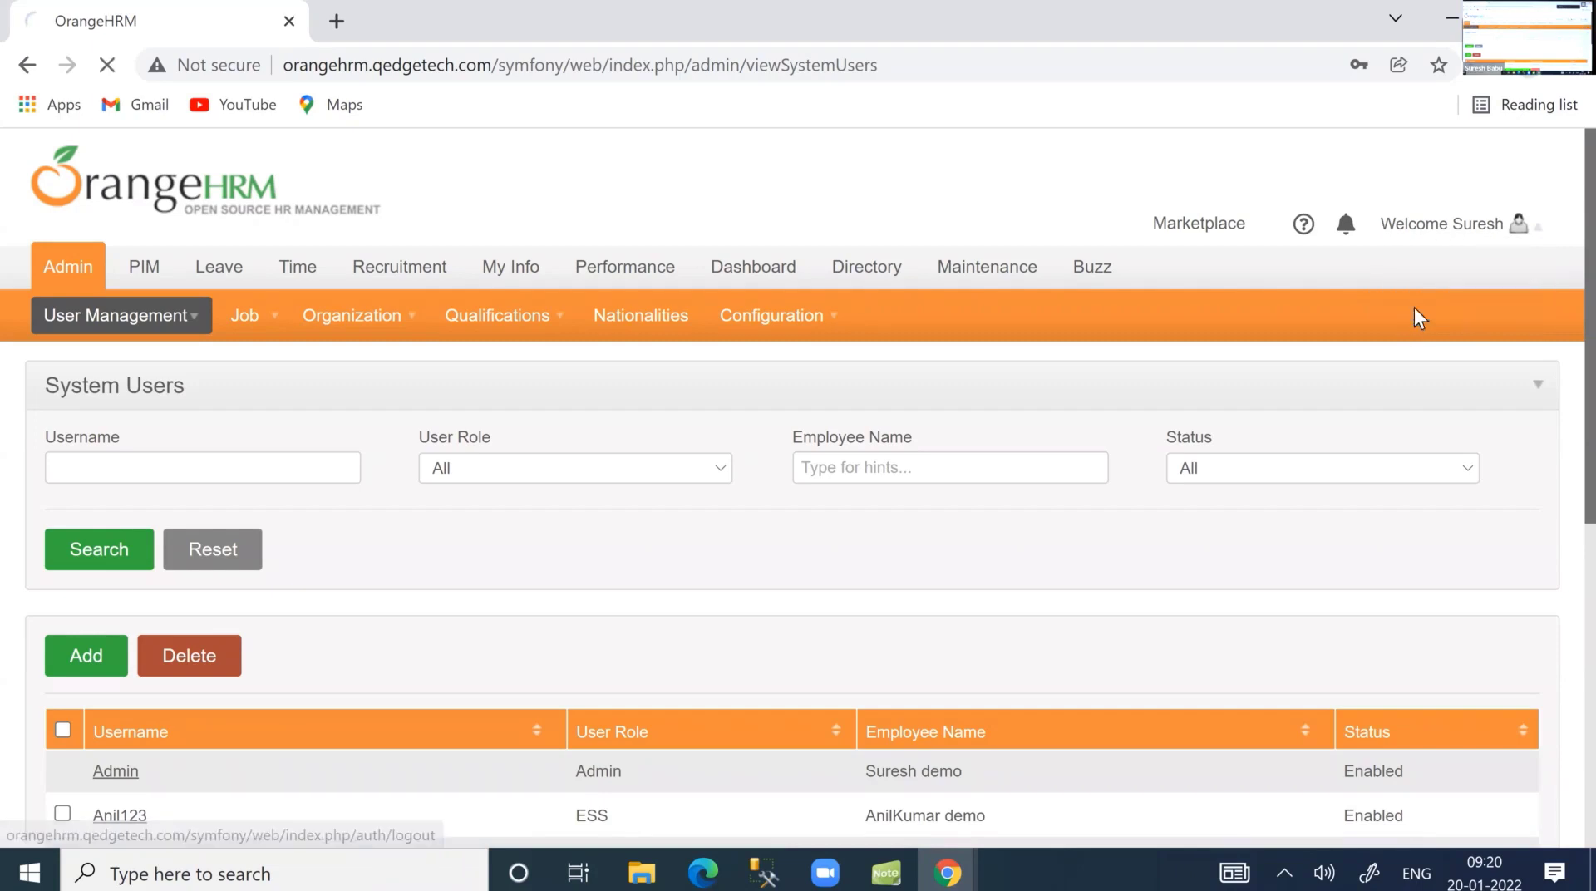
click(825, 596)
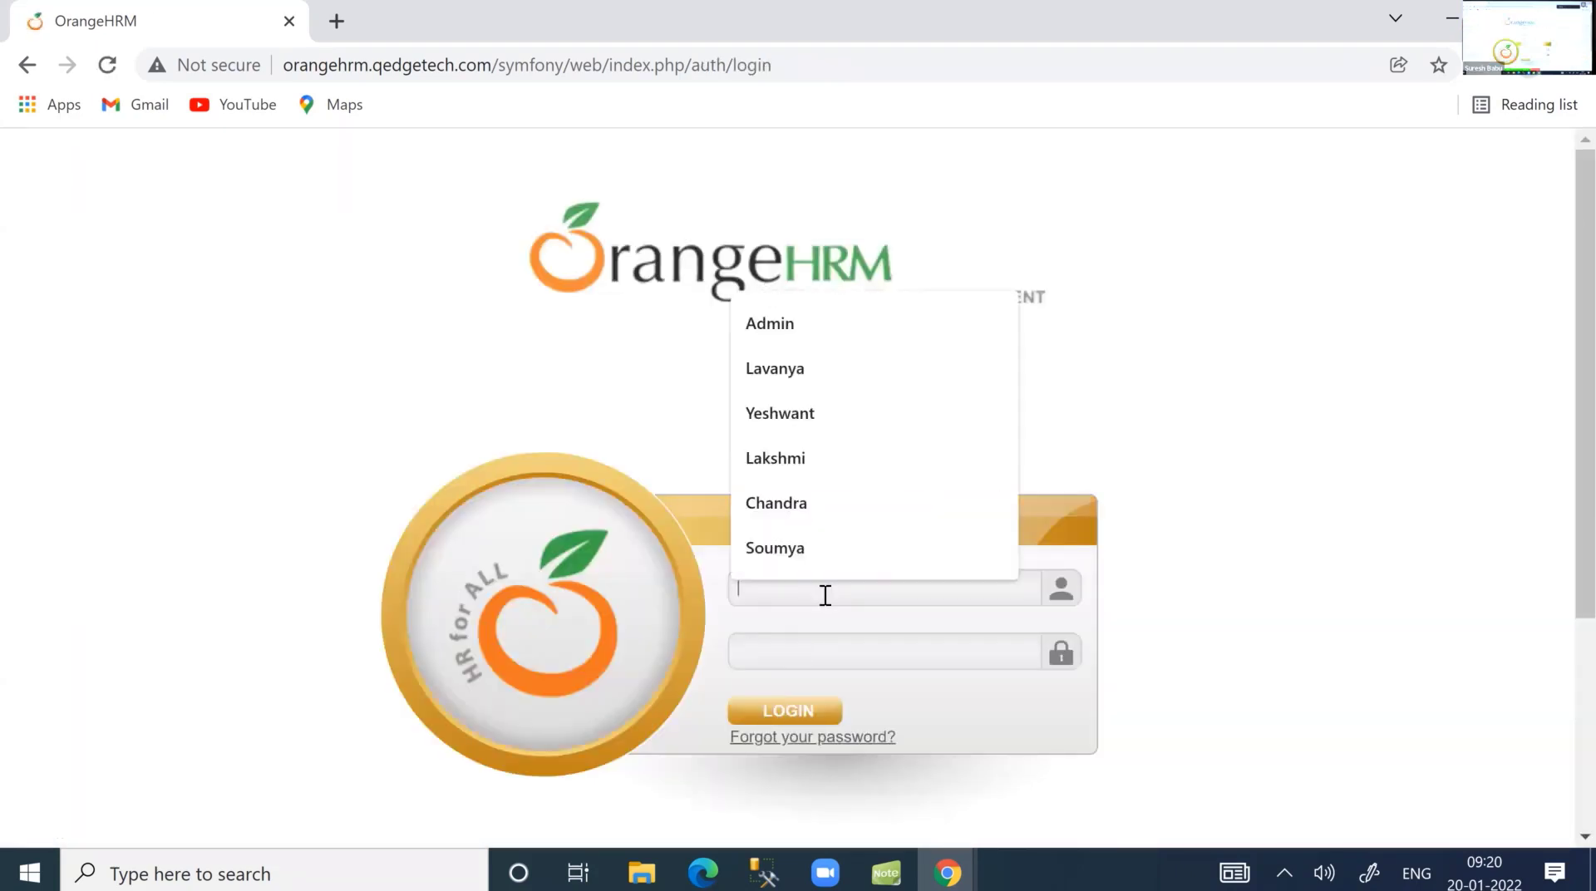
text(Shiva)
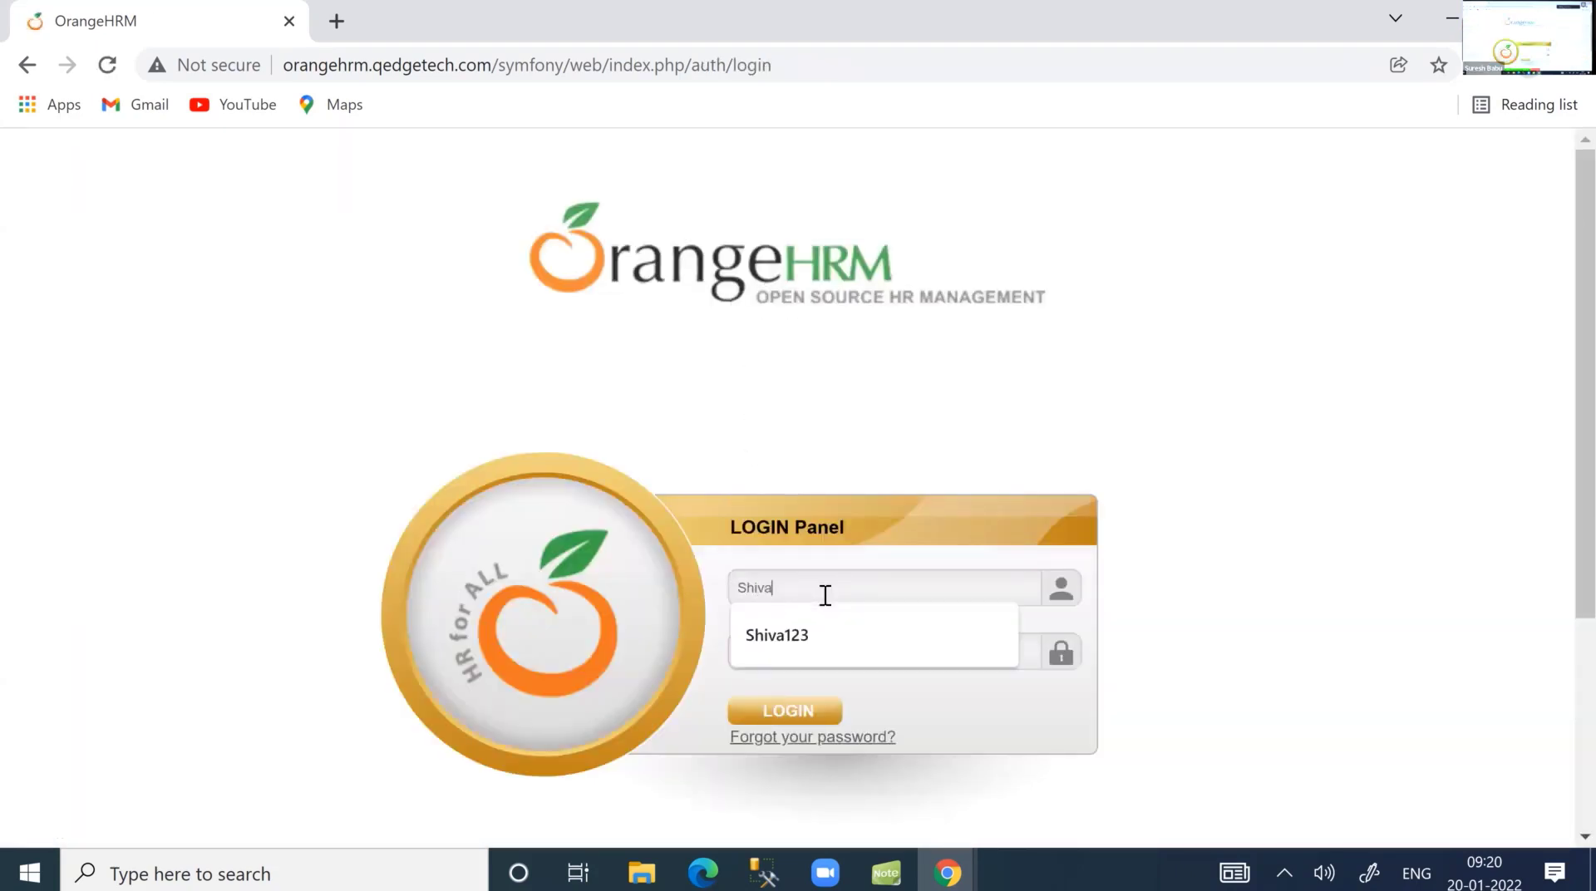
key(Tab)
text(••••••••)
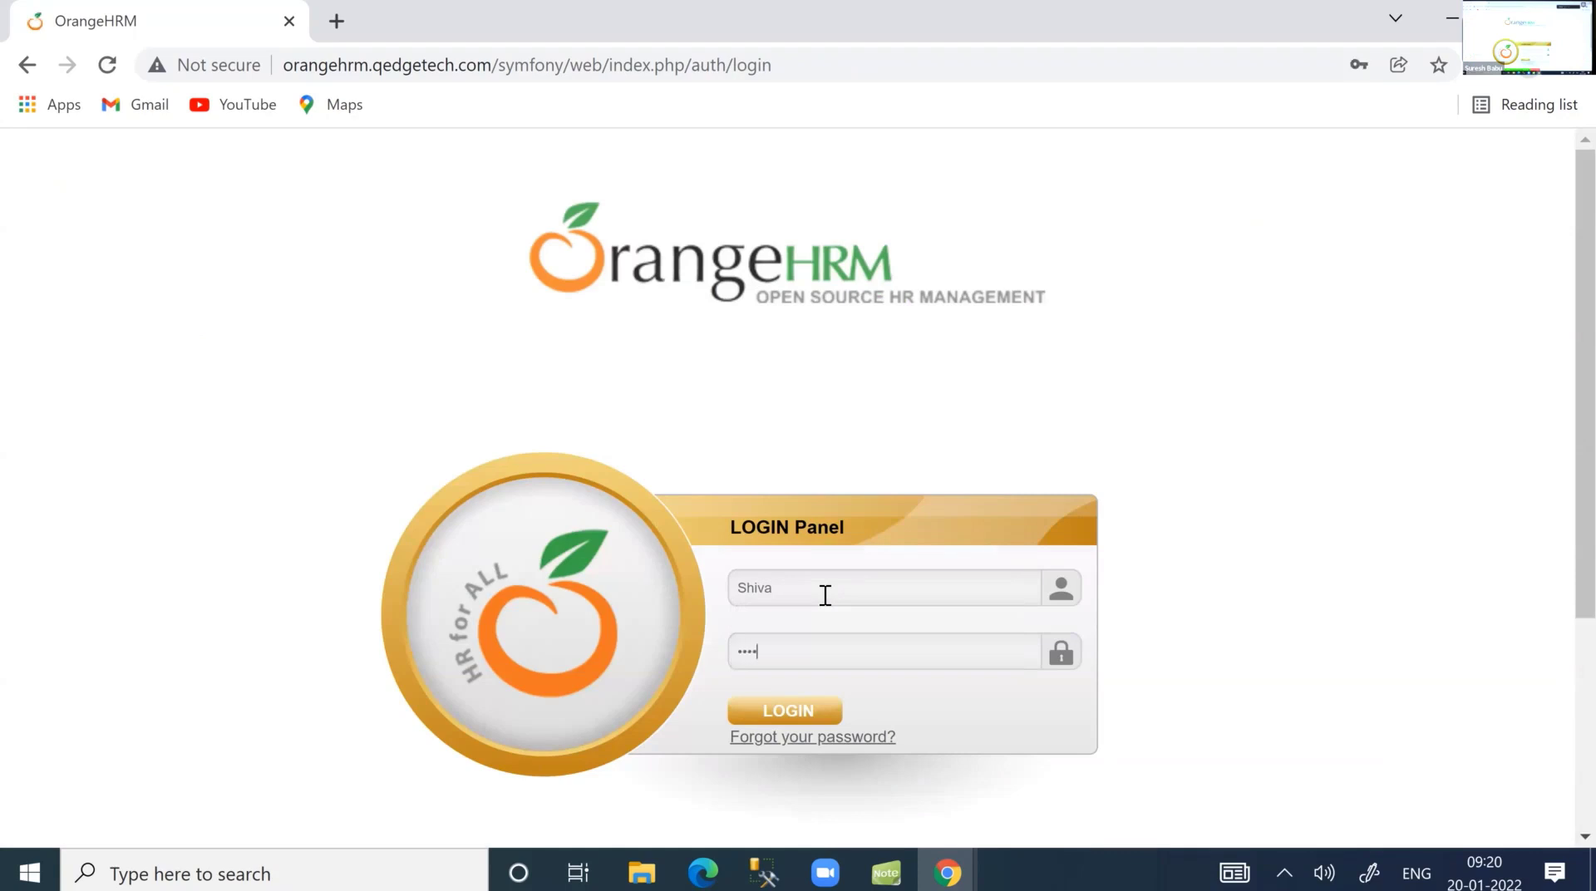
text(•••)
click(789, 714)
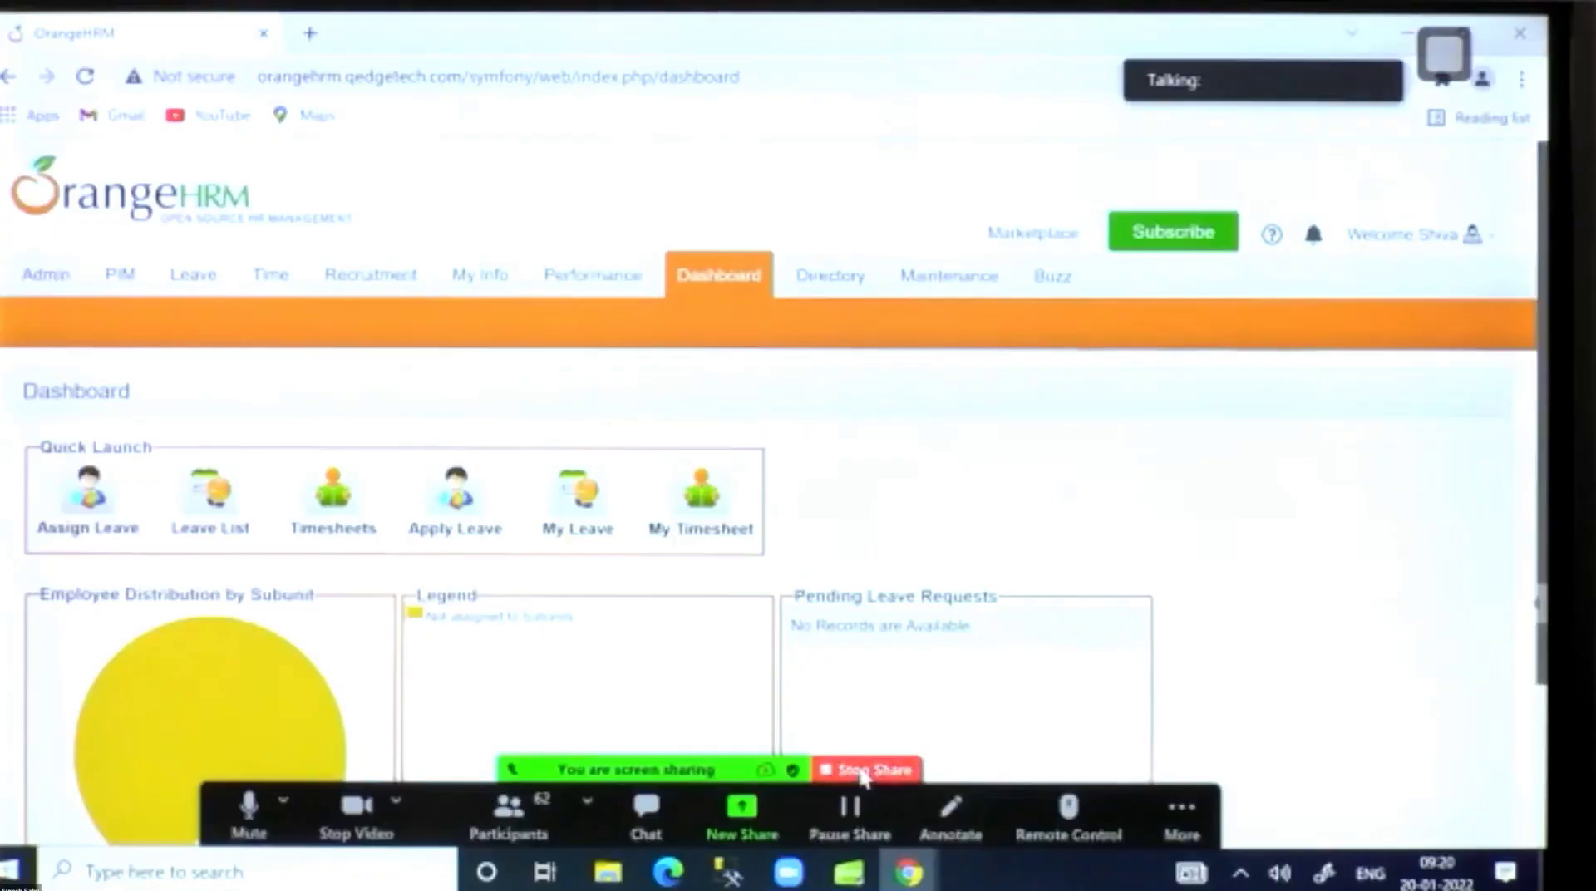
click(865, 770)
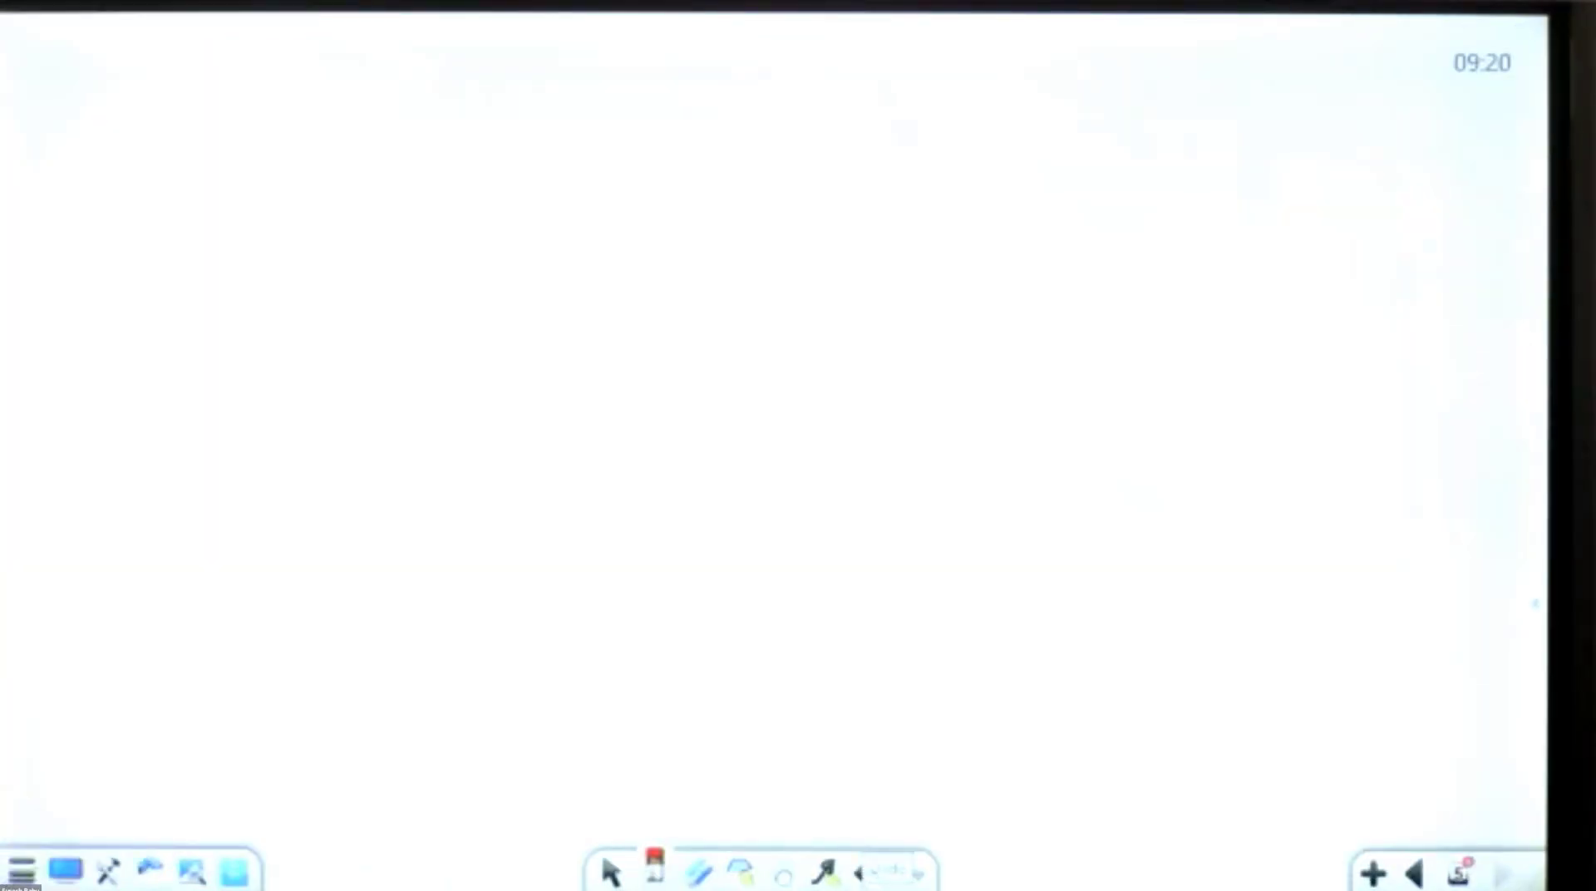